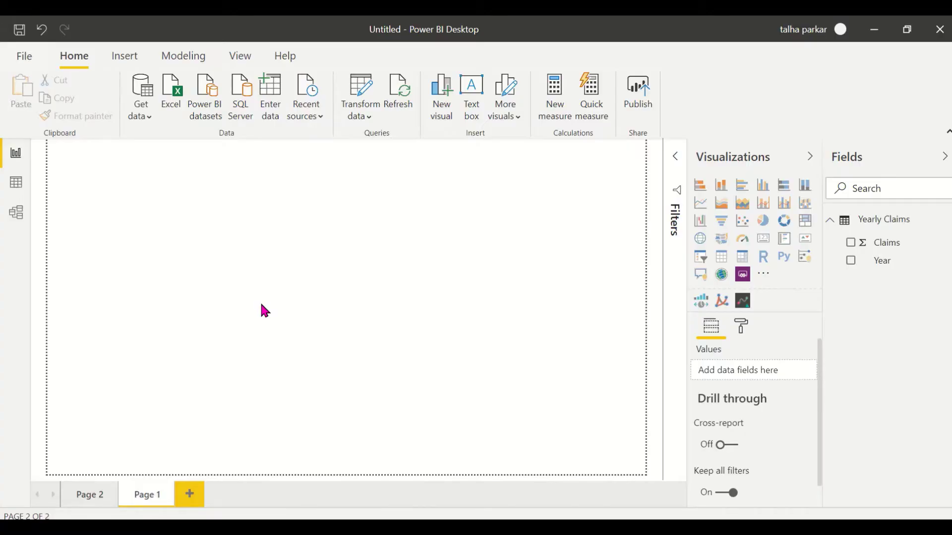
Delete the Yearly Claims table from the model and confirm the Delete table prompt.
click(947, 224)
key(Escape)
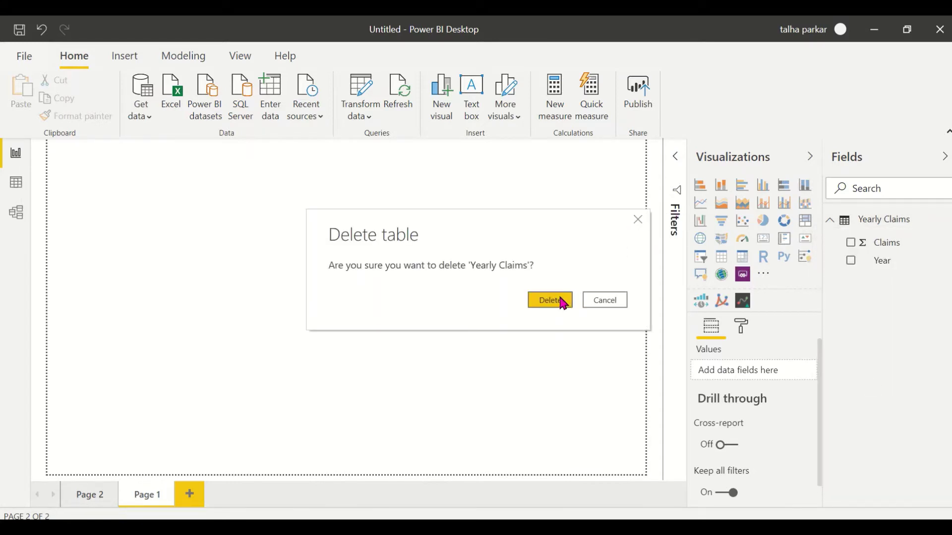
click(550, 300)
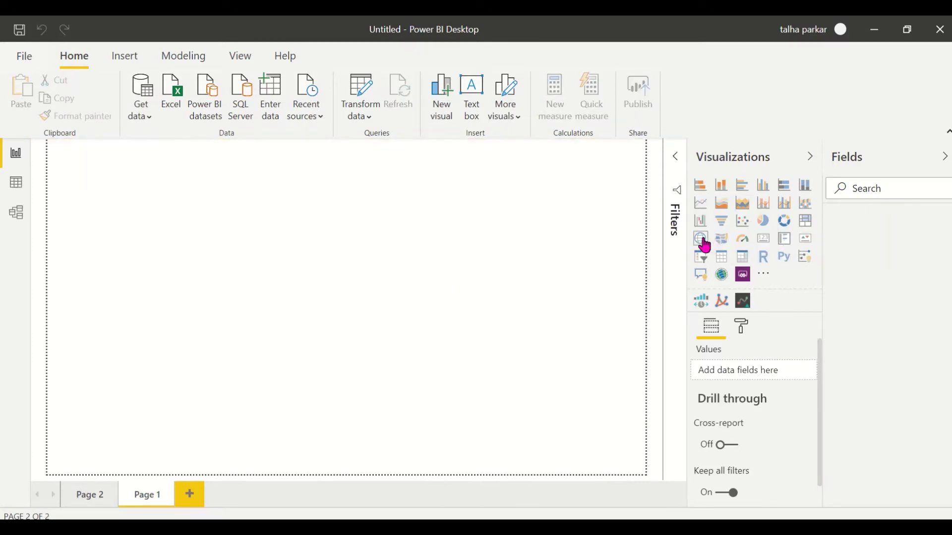
Add an empty map visual to Page 1 and open the City Tax Returns Excel workbook.
click(704, 245)
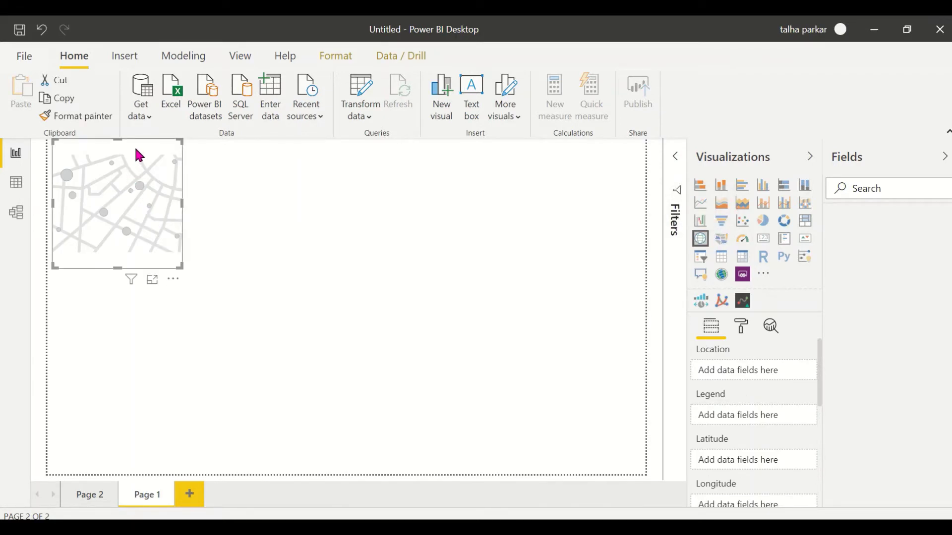
click(170, 108)
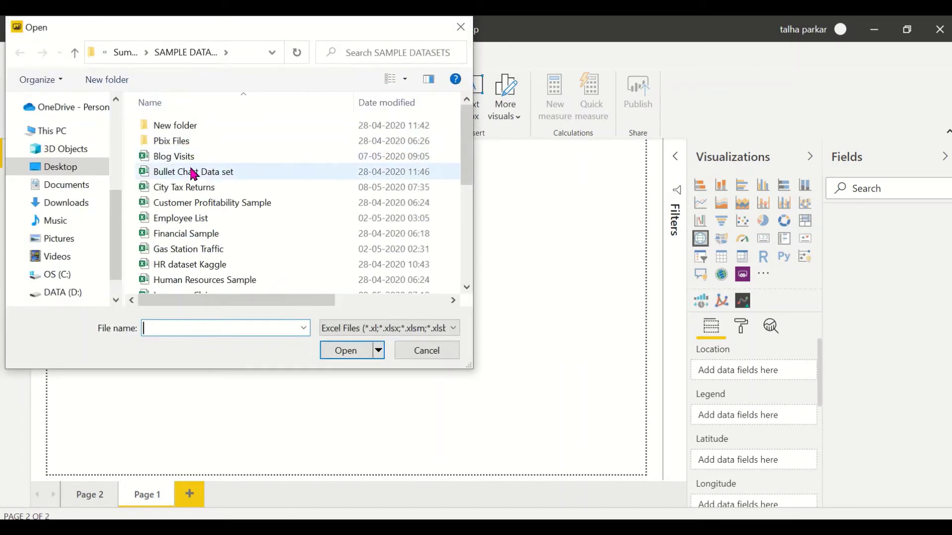
click(198, 187)
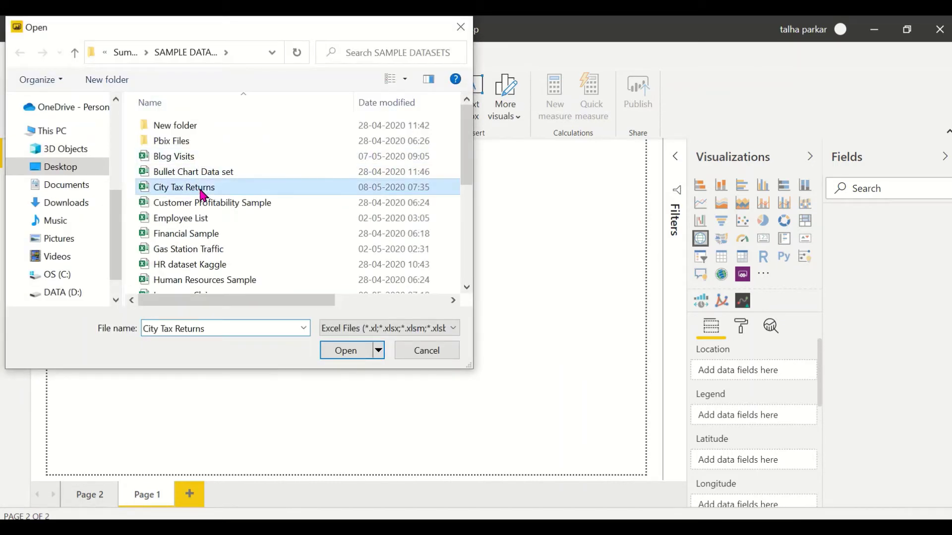
click(358, 351)
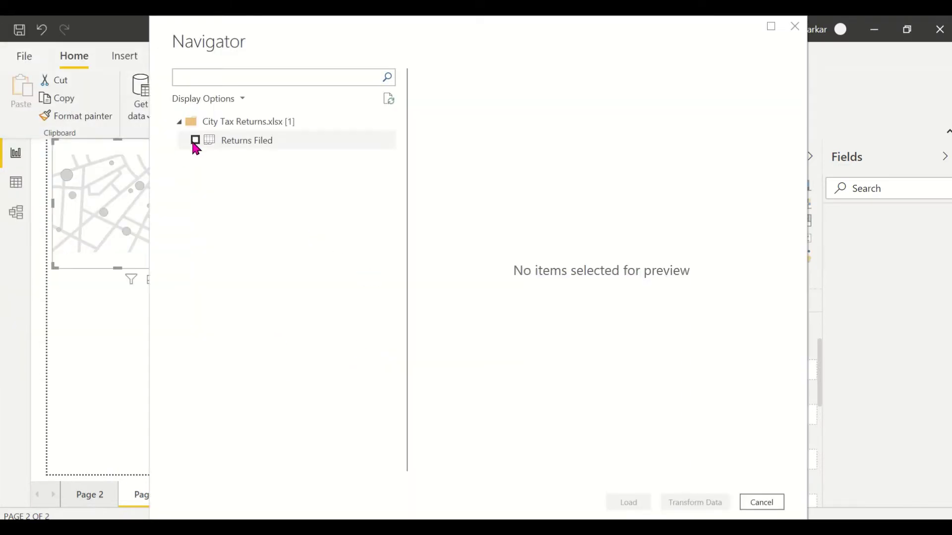
Select the Returns Filed sheet in Navigator and load it.
click(195, 140)
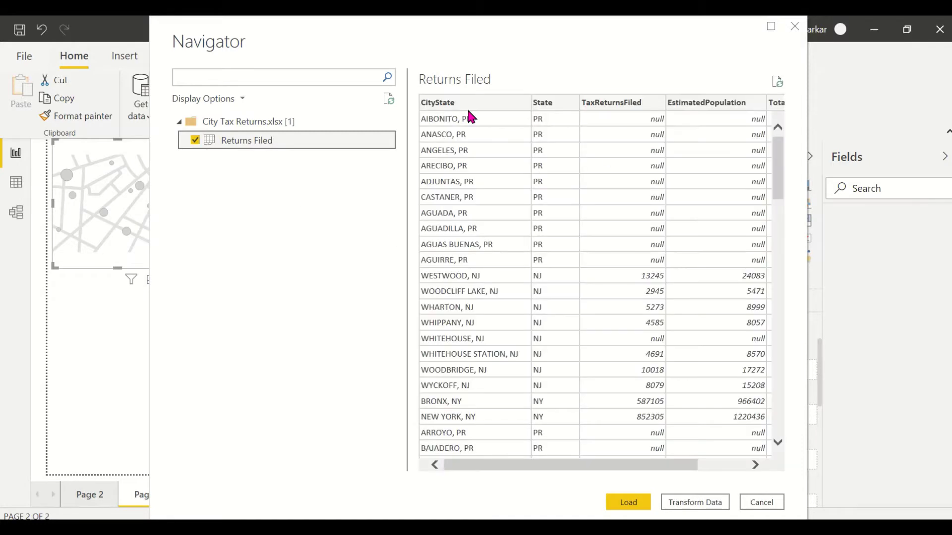
scroll(479, 165, right, 3)
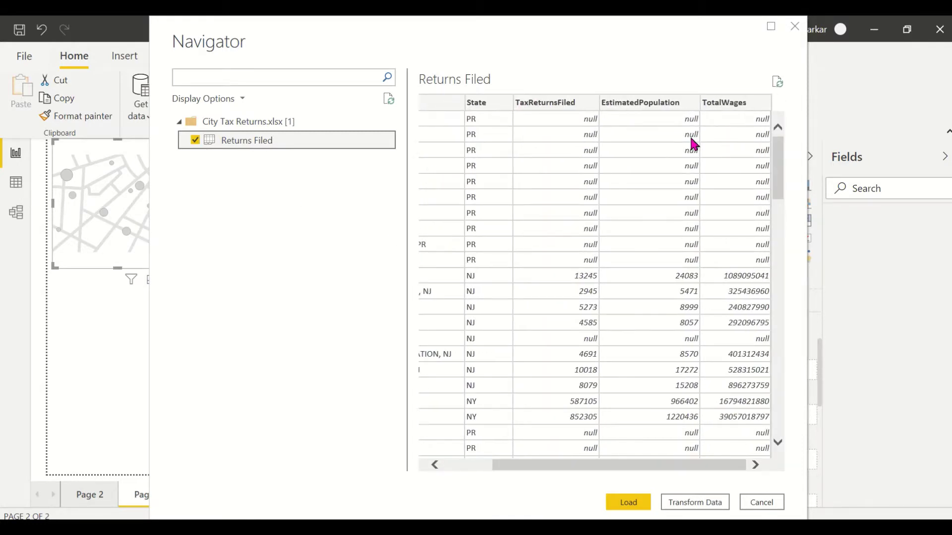
scroll(689, 135, down, 6)
scroll(689, 137, left, 3)
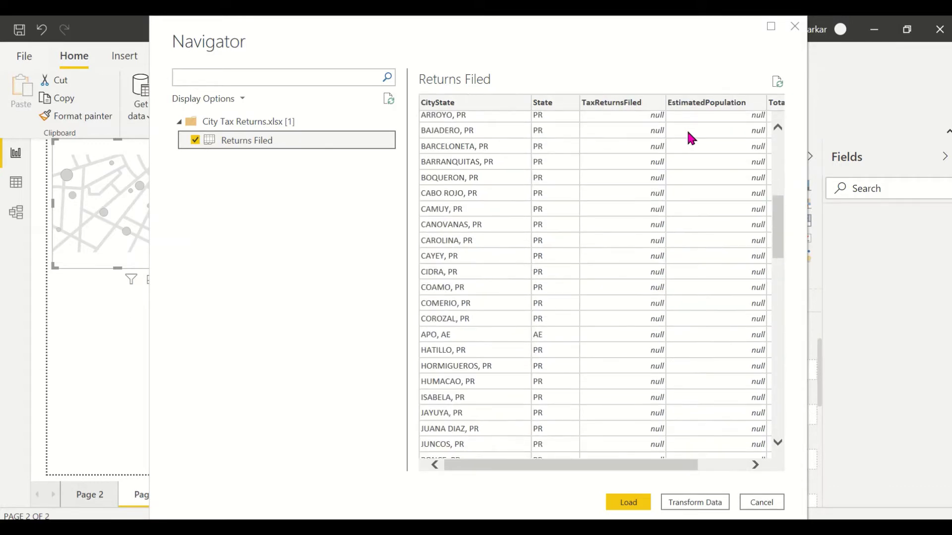
click(626, 501)
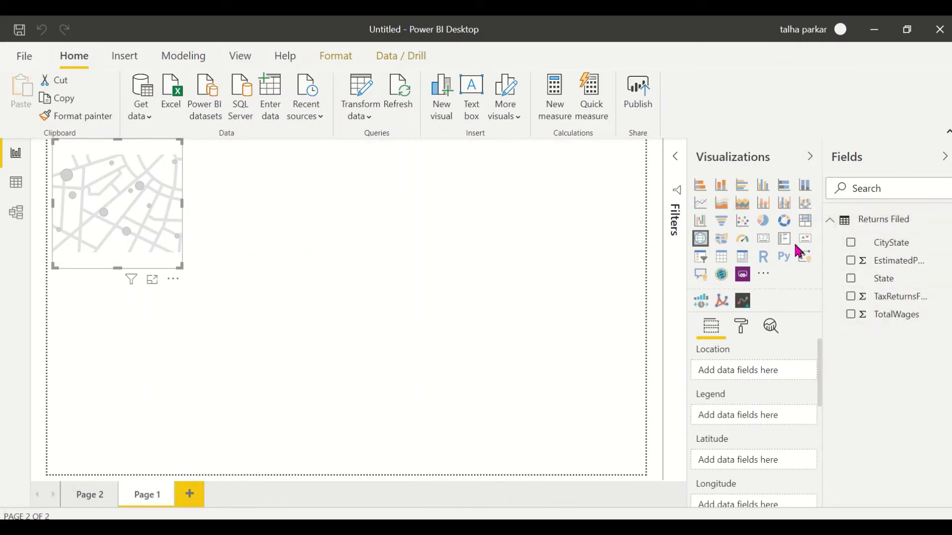
Delete the empty map and build a new map with State as its location.
key(Delete)
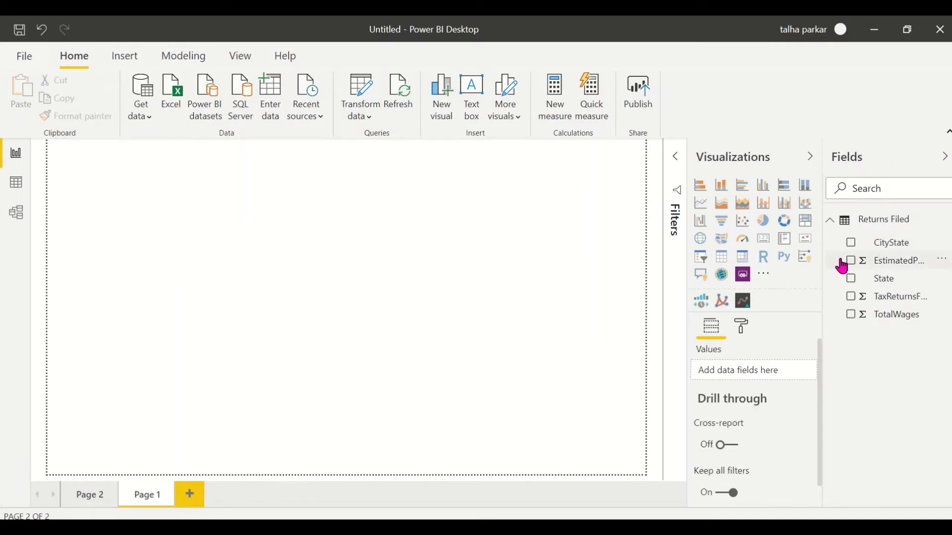
click(851, 248)
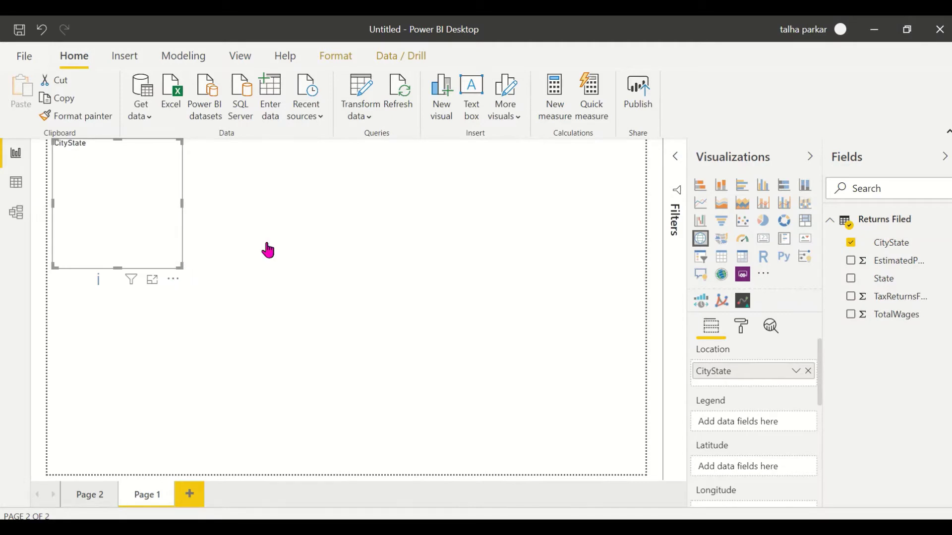
click(851, 244)
click(851, 279)
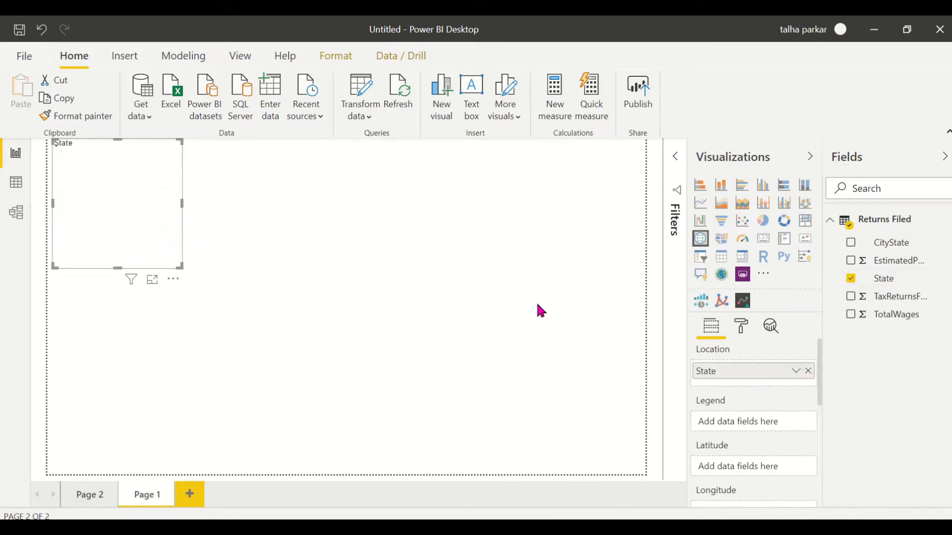
Enlarge the map across most of the page and centre it on the Americas.
click(183, 266)
click(178, 264)
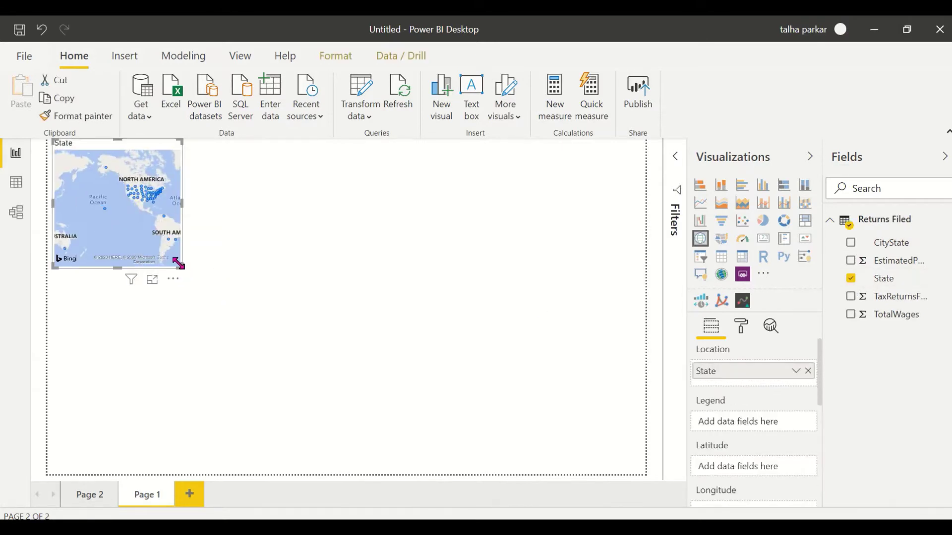
drag(182, 266, 532, 431)
drag(405, 346, 183, 323)
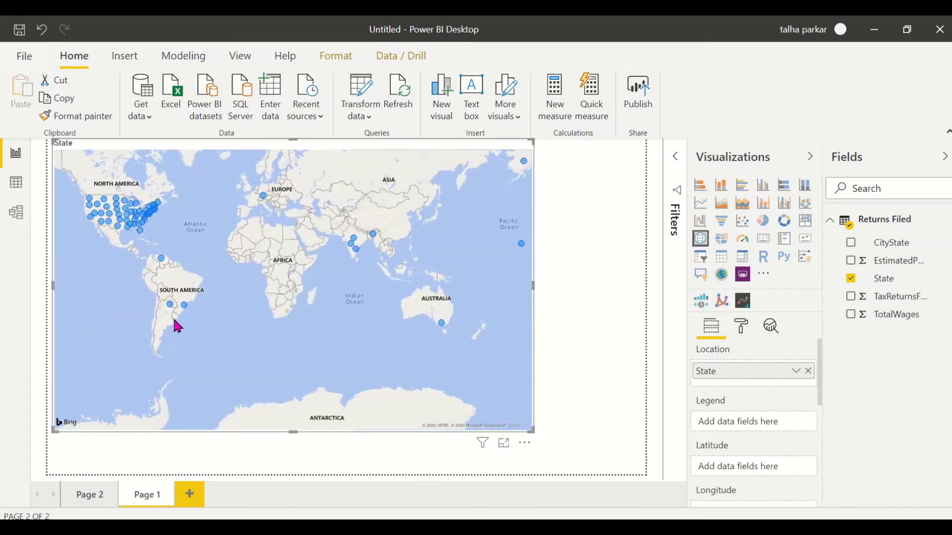
drag(227, 374, 329, 382)
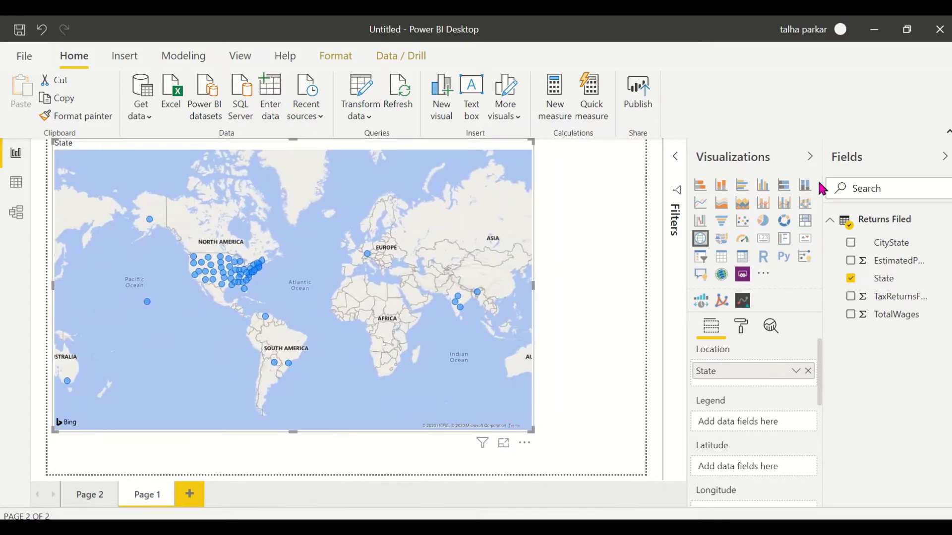
Convert the map to a table and add TotalWages and EstimatedPopulation.
click(724, 260)
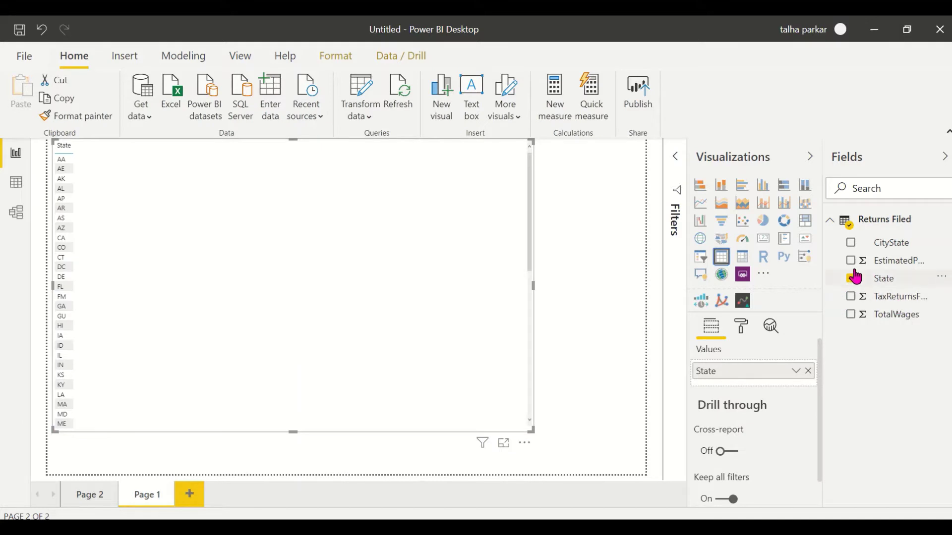
click(849, 316)
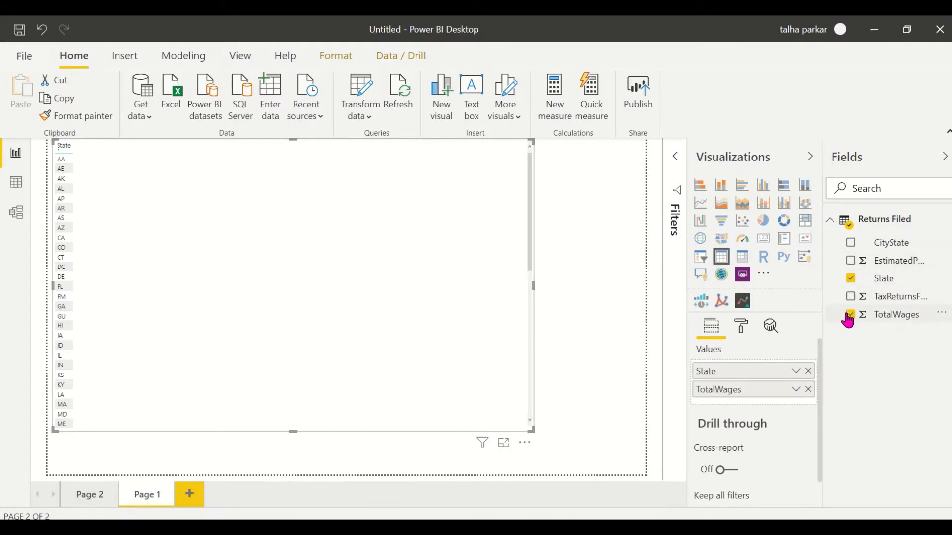
click(851, 262)
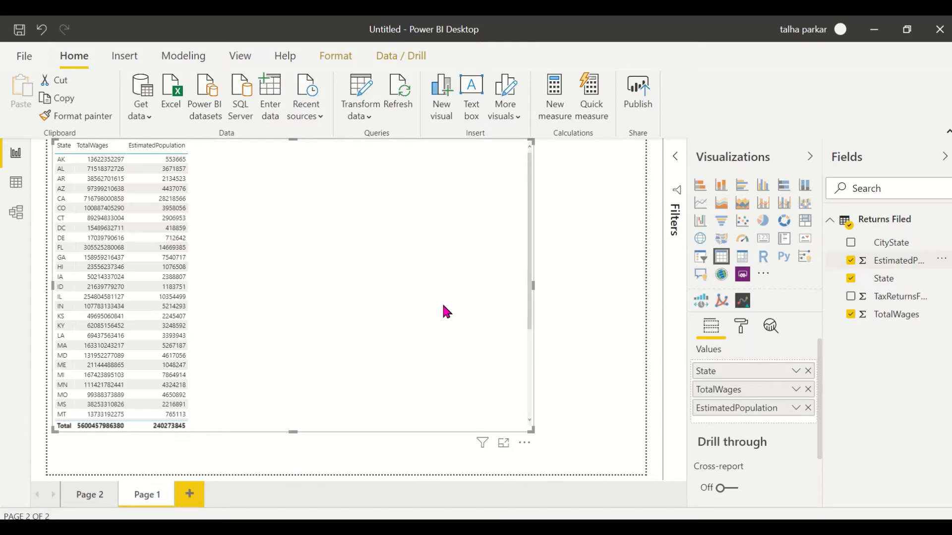
Set the table values' text size to 15 pt and narrow the table to fit its columns.
click(737, 332)
click(743, 490)
scroll(743, 446, down, 5)
scroll(746, 419, down, 6)
click(742, 443)
click(742, 442)
click(742, 442)
click(742, 443)
click(742, 443)
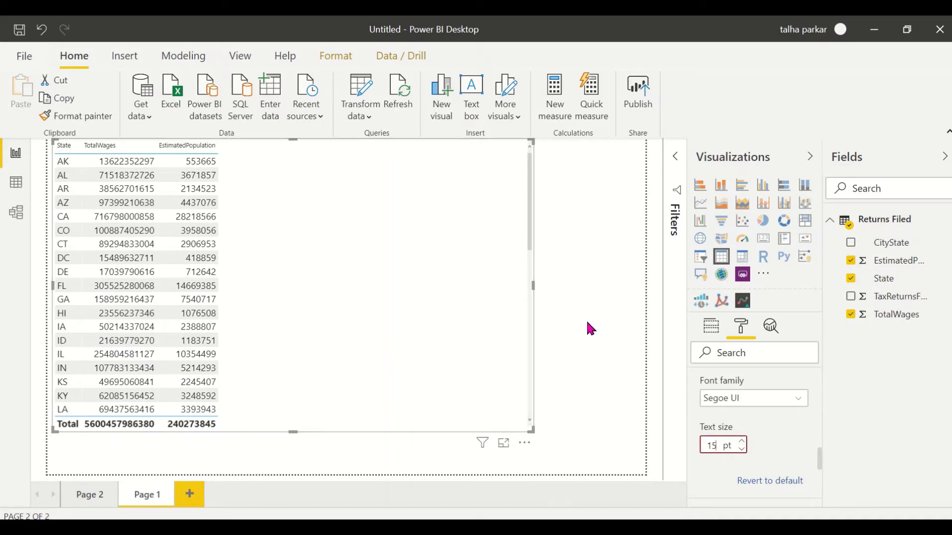
drag(534, 285, 258, 281)
Search AppSource for Globe visuals and add the Globe Map custom visual to the report.
click(764, 274)
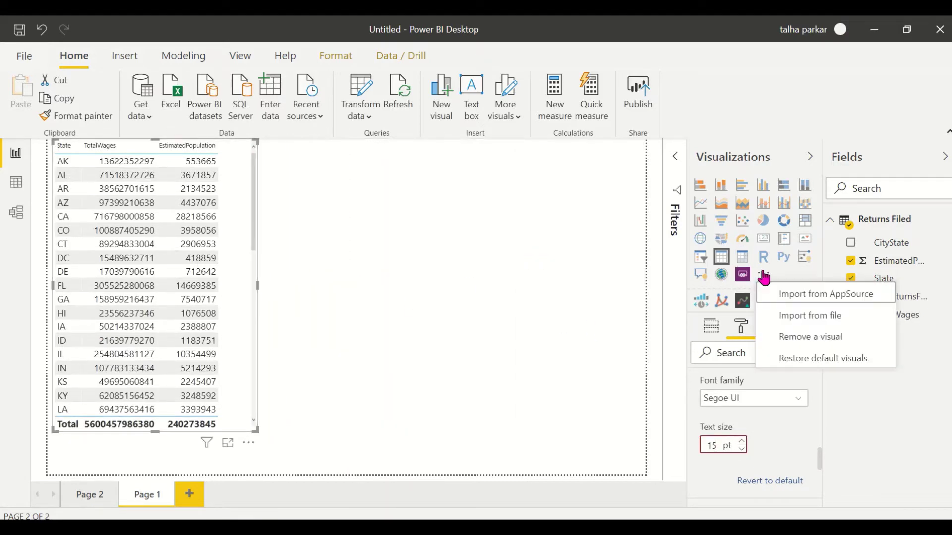
click(780, 295)
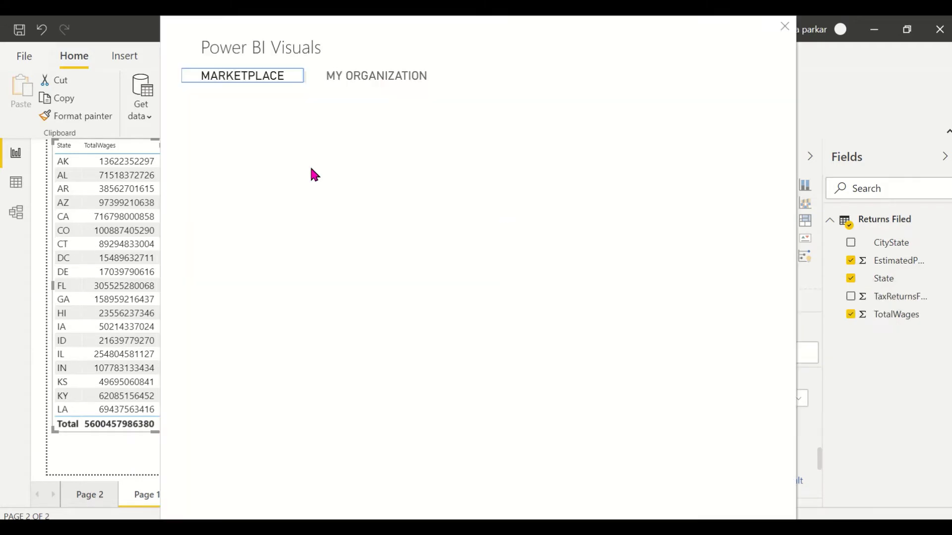
click(237, 150)
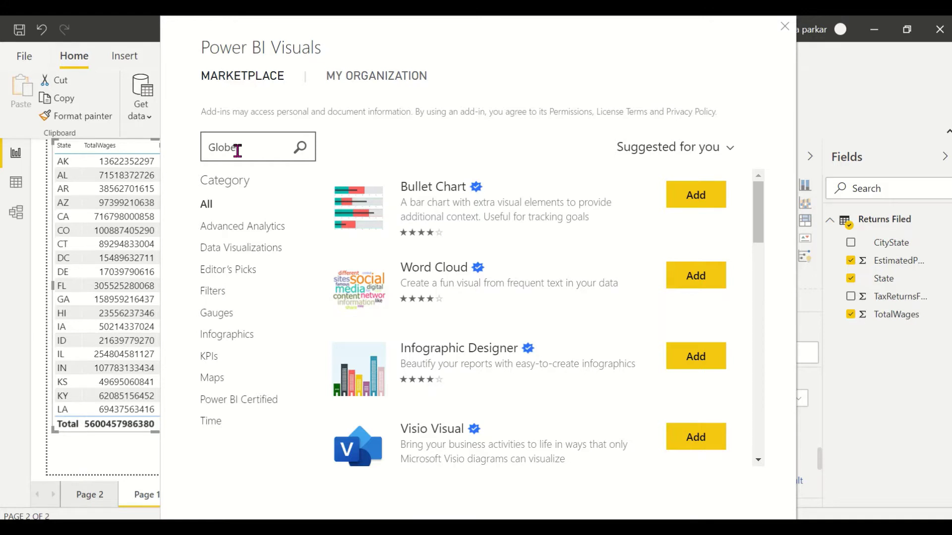
key(Return)
click(708, 194)
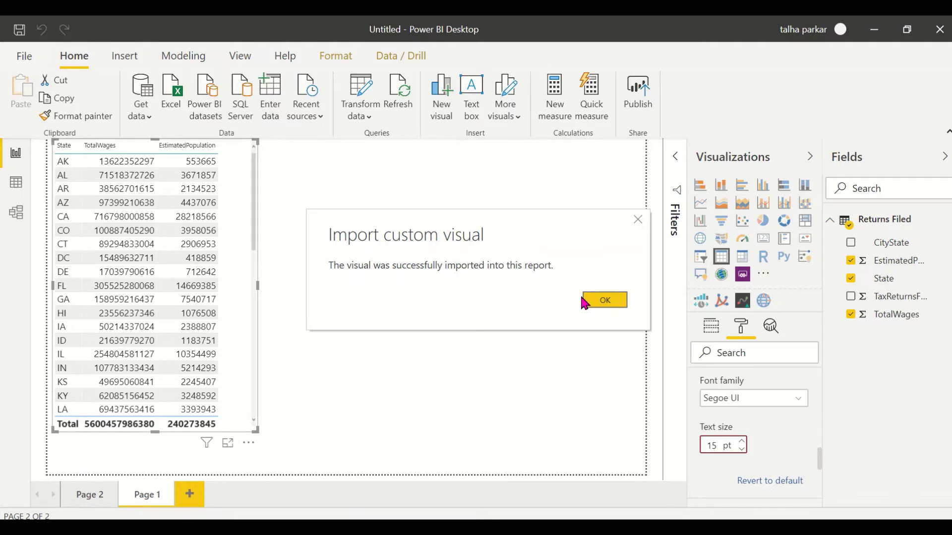
click(603, 304)
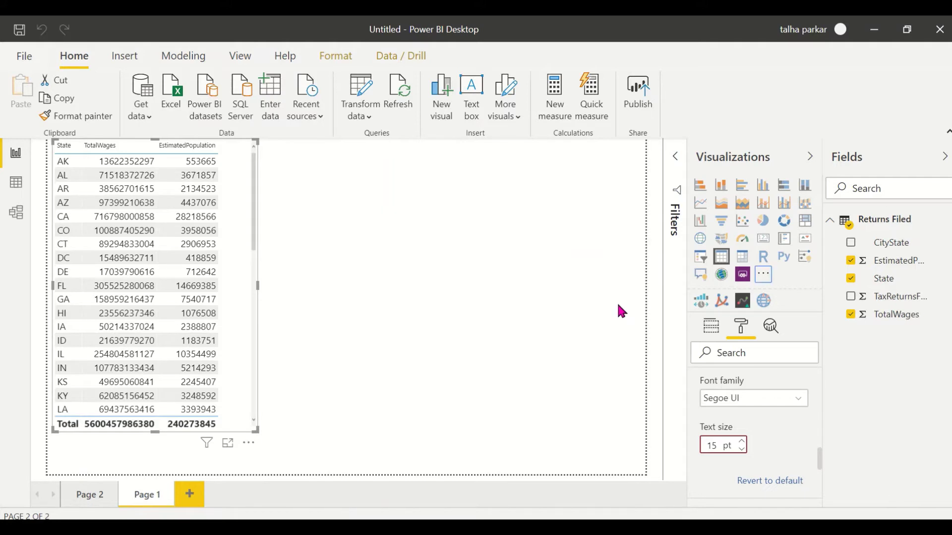
Switch the table to the GlobeMap visual and enlarge it across most of Page 1.
click(764, 304)
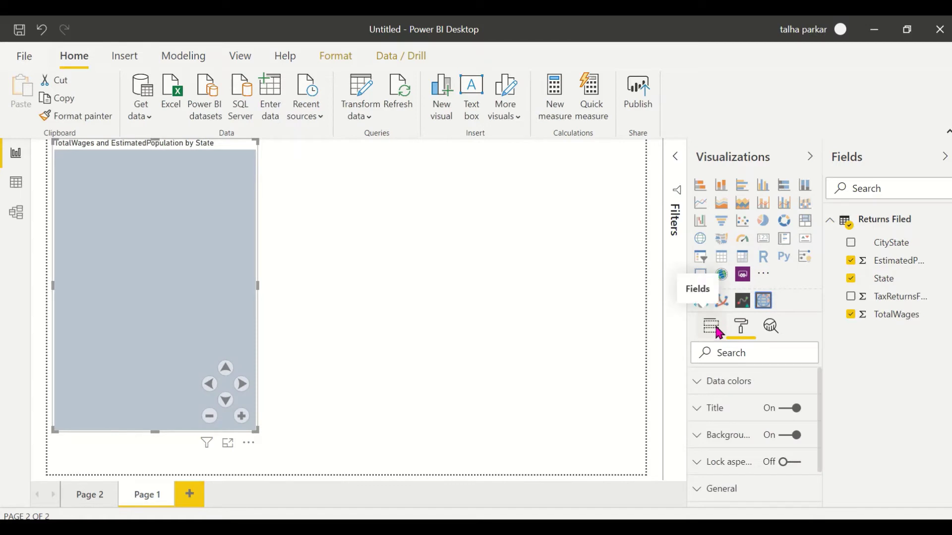
click(719, 331)
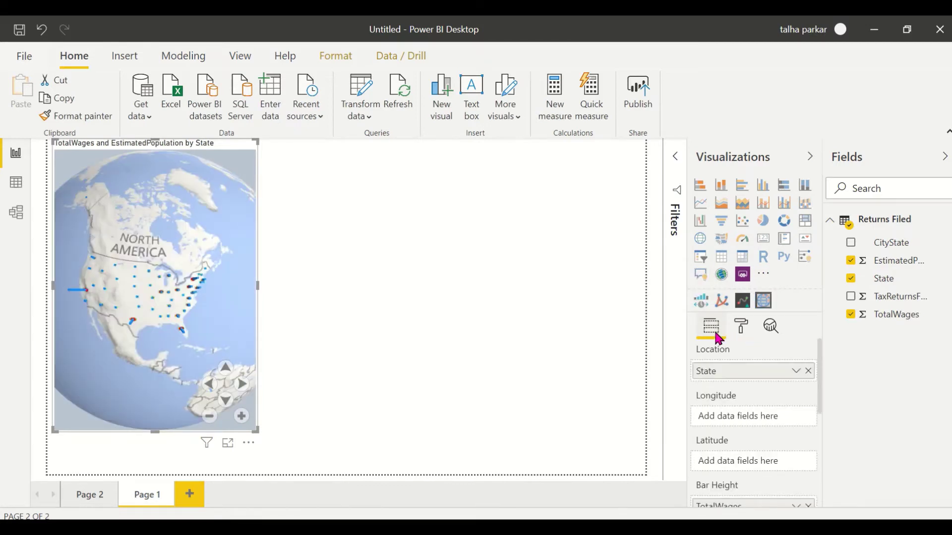
drag(258, 430, 620, 458)
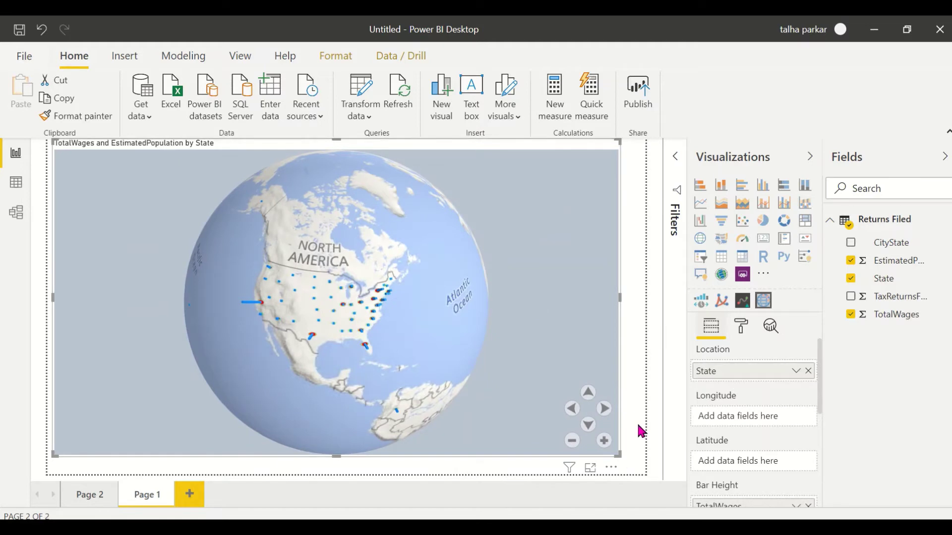
Show the globe map in focus mode and zoom in on the United States.
click(590, 468)
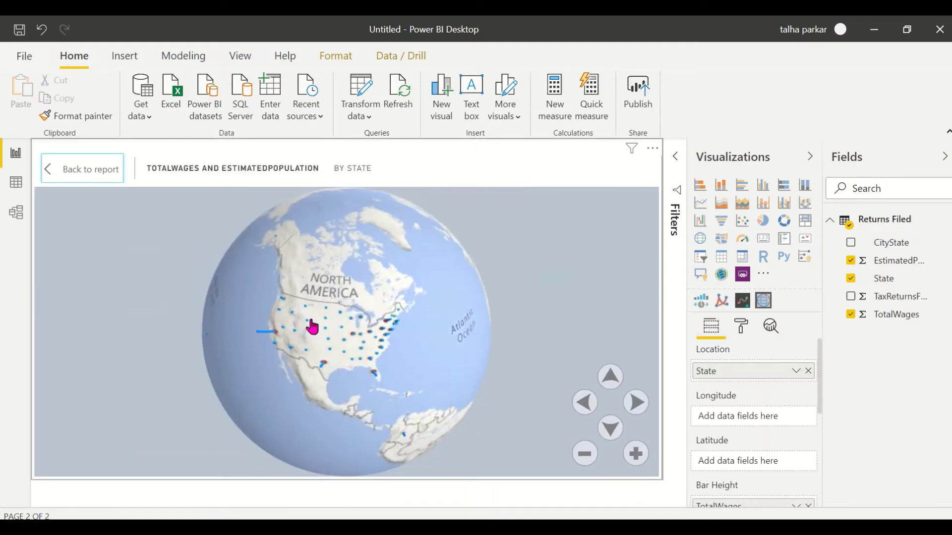
scroll(312, 327, up, 3)
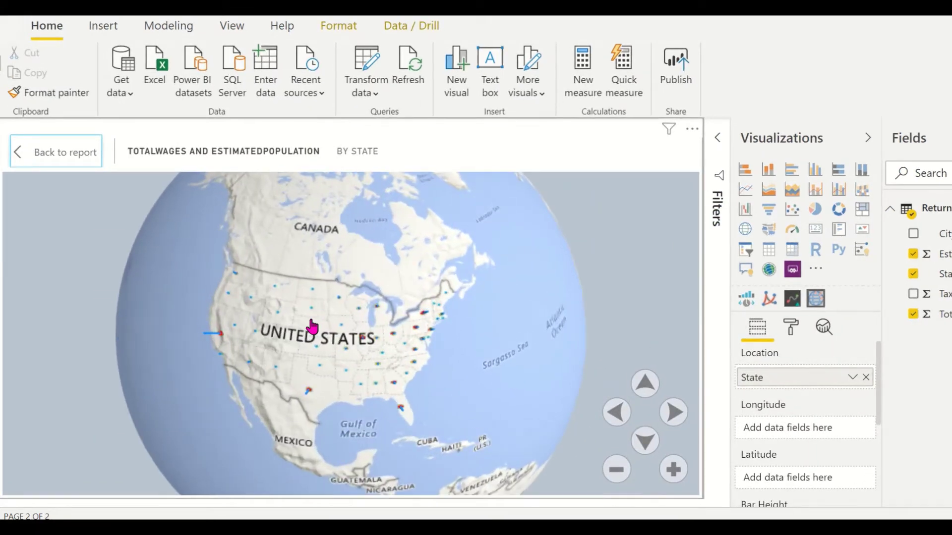
scroll(304, 357, up, 2)
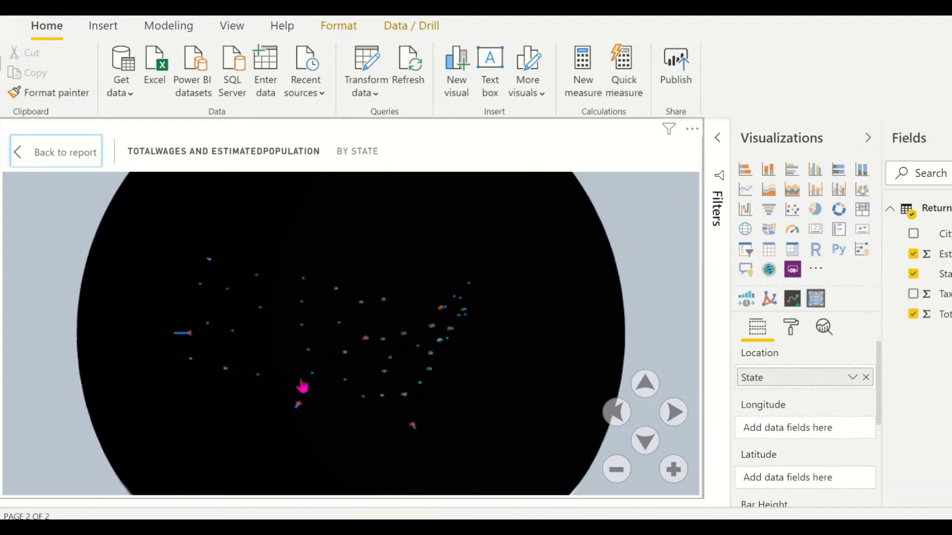
scroll(351, 377, down, 1)
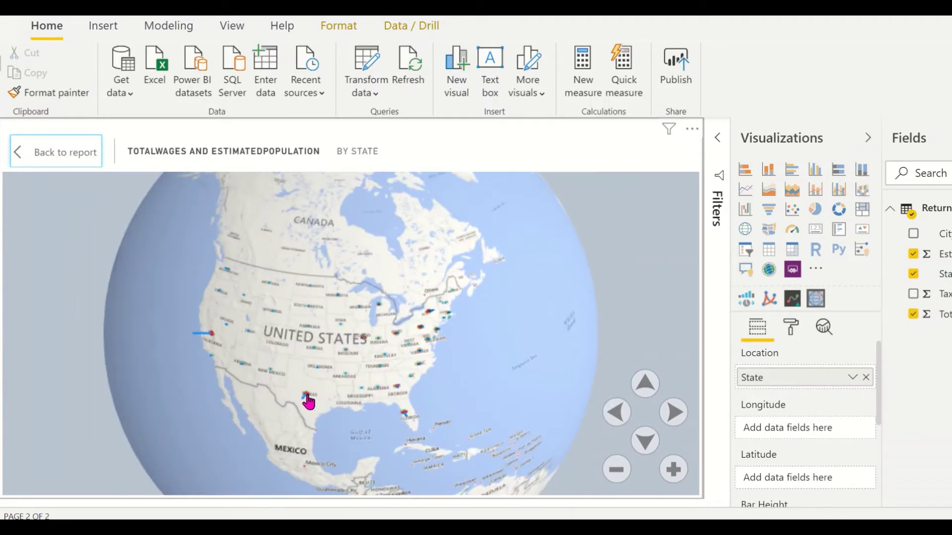
scroll(308, 401, up, 2)
click(674, 471)
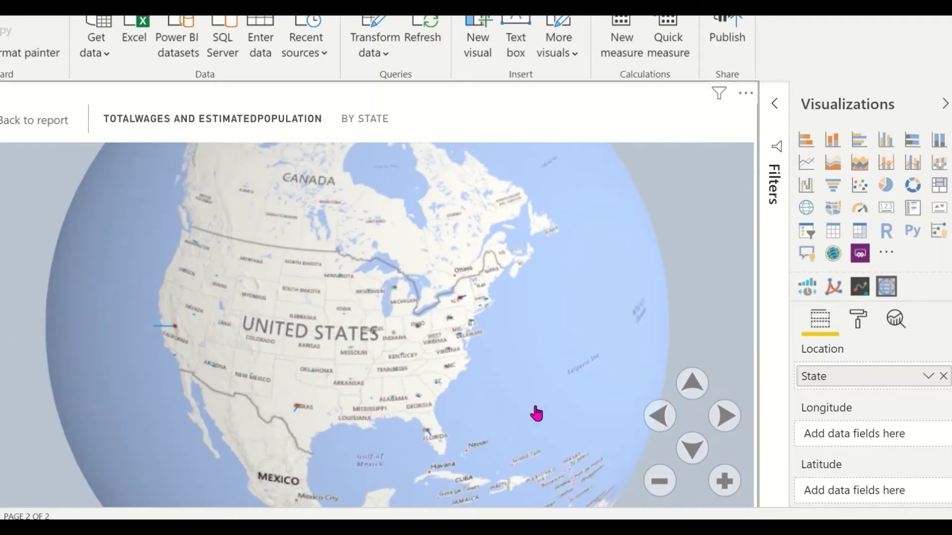
Rotate the globe to centre Canada and the United States.
drag(321, 397, 540, 319)
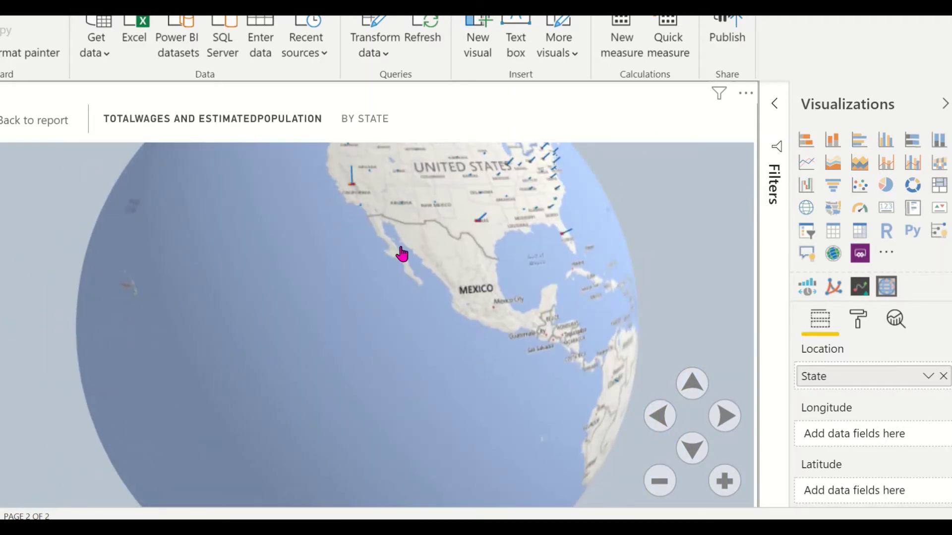
drag(407, 253, 626, 208)
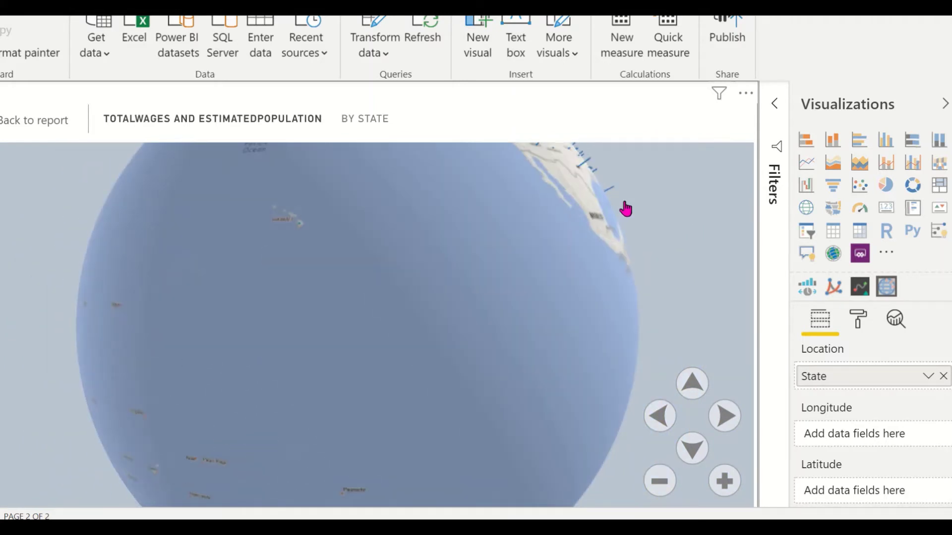
drag(391, 261, 674, 261)
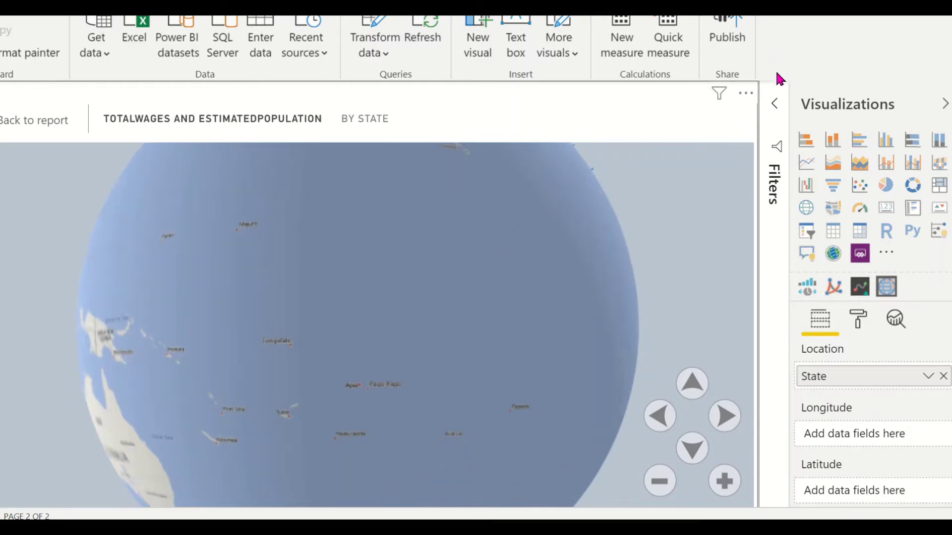
drag(725, 151, 435, 302)
drag(340, 310, 202, 373)
drag(362, 399, 230, 285)
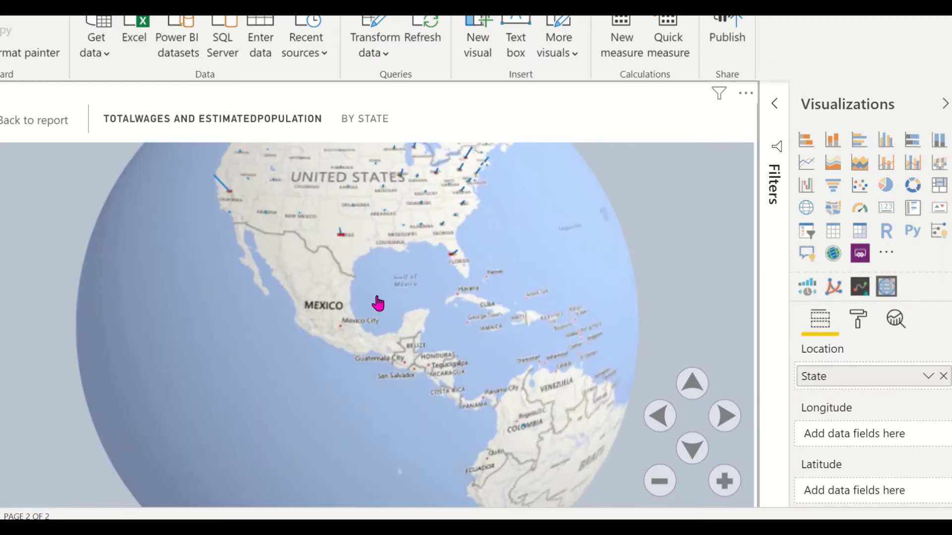
drag(377, 302, 330, 412)
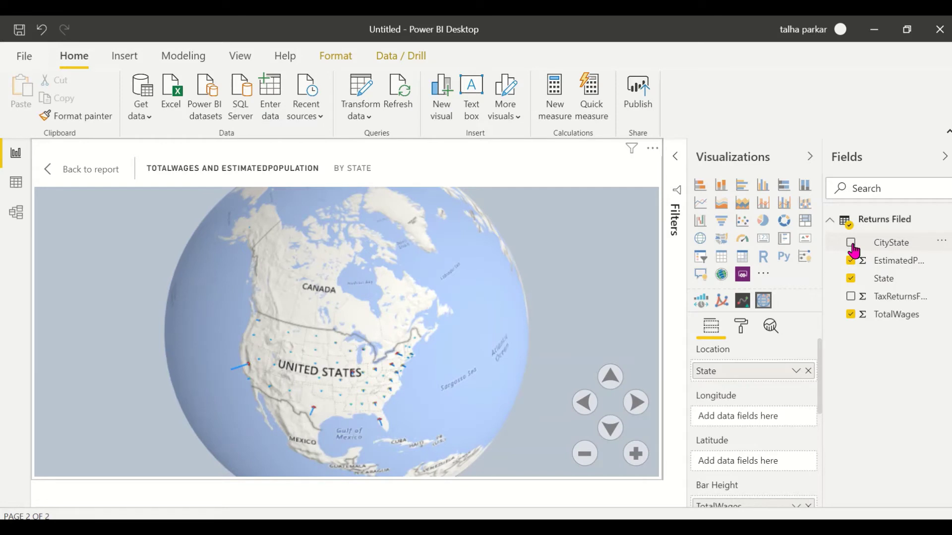
click(850, 279)
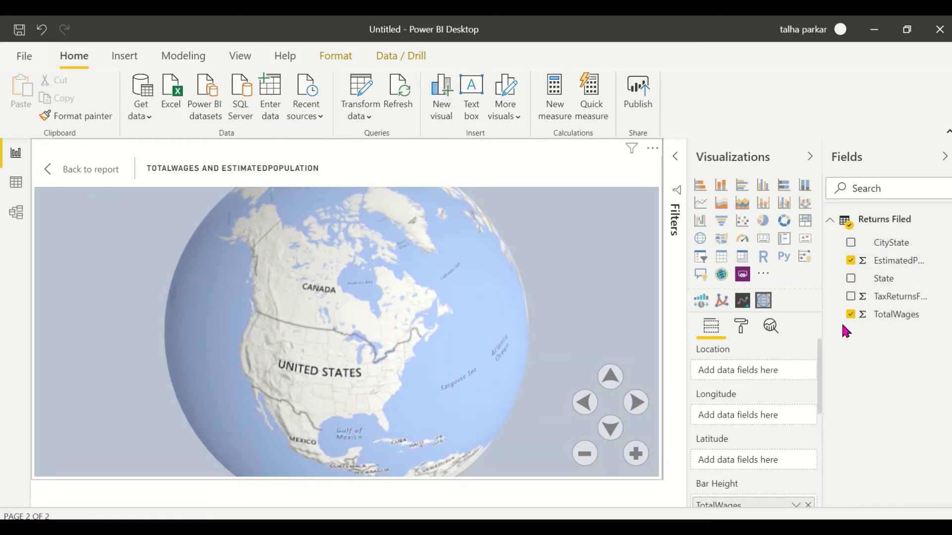
click(851, 243)
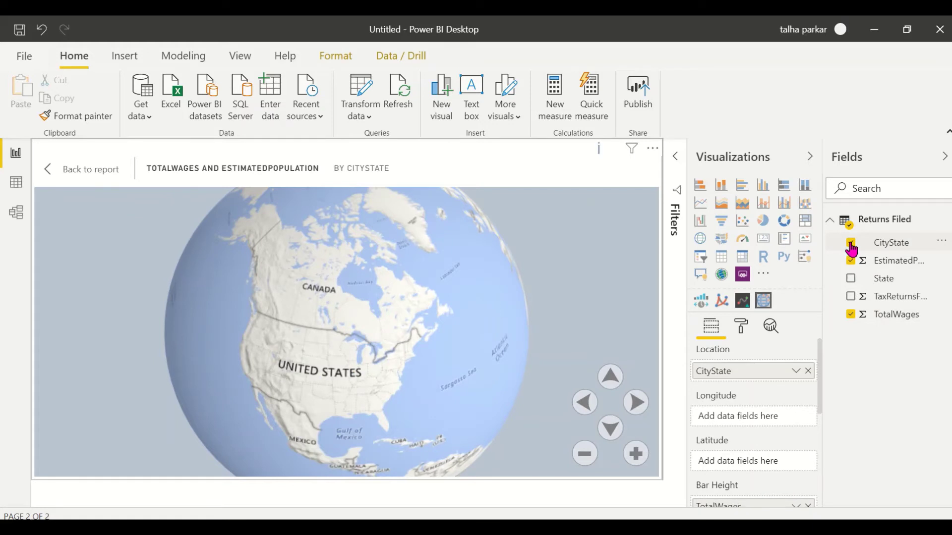
drag(446, 376, 529, 357)
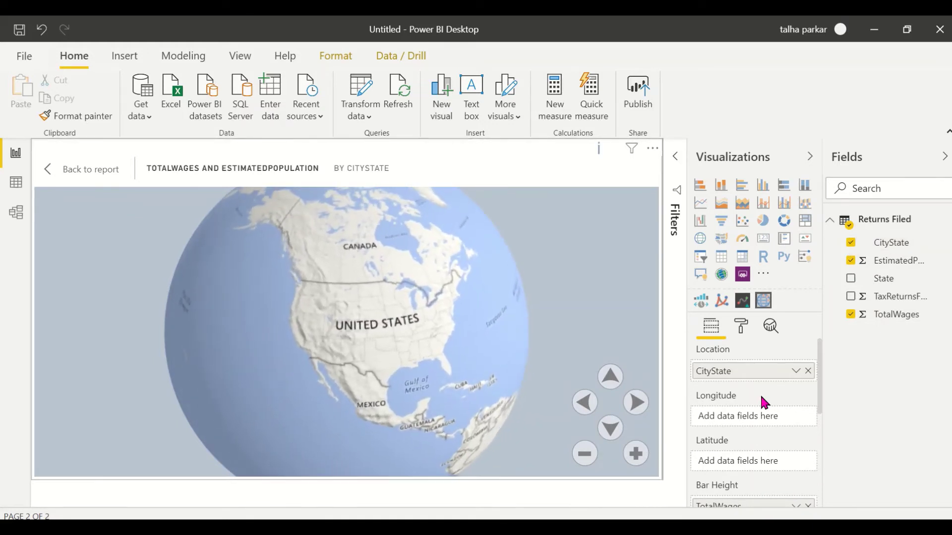
click(796, 371)
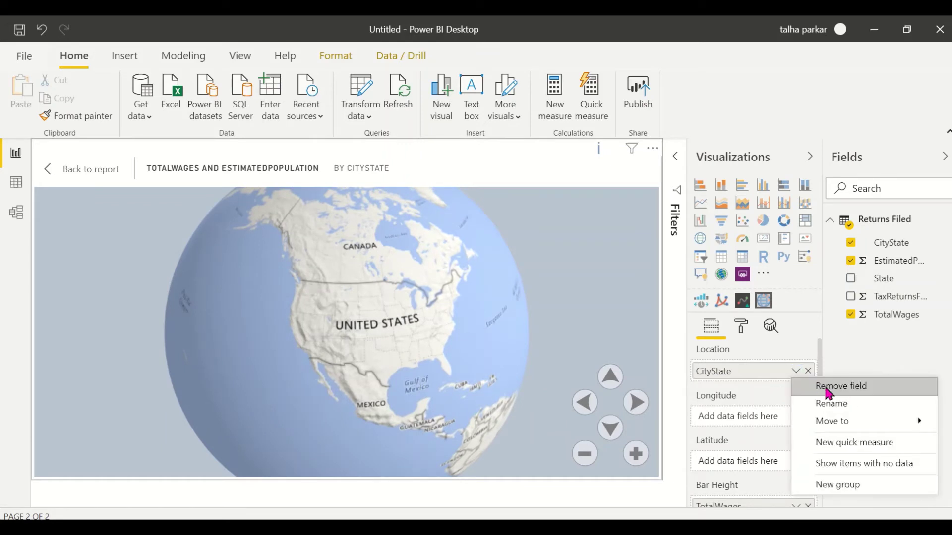
click(808, 372)
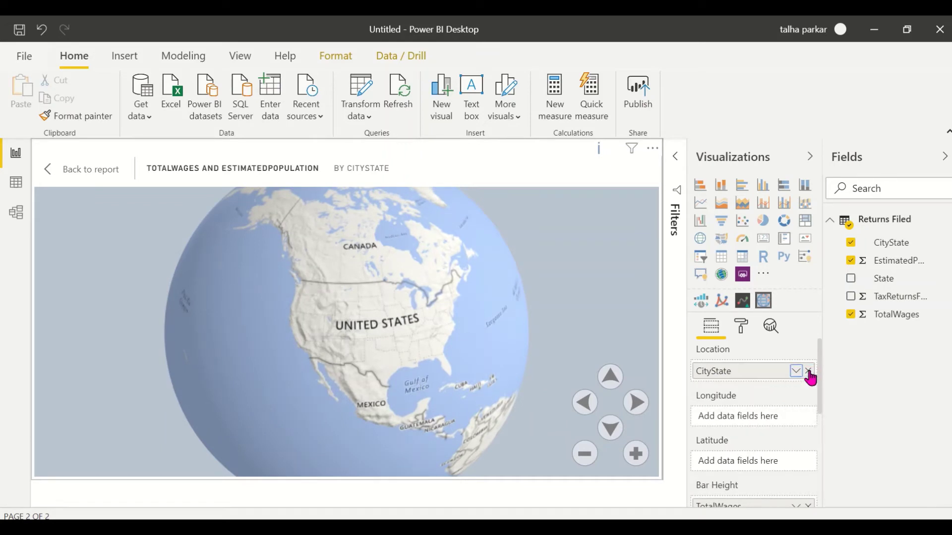
click(808, 372)
click(852, 278)
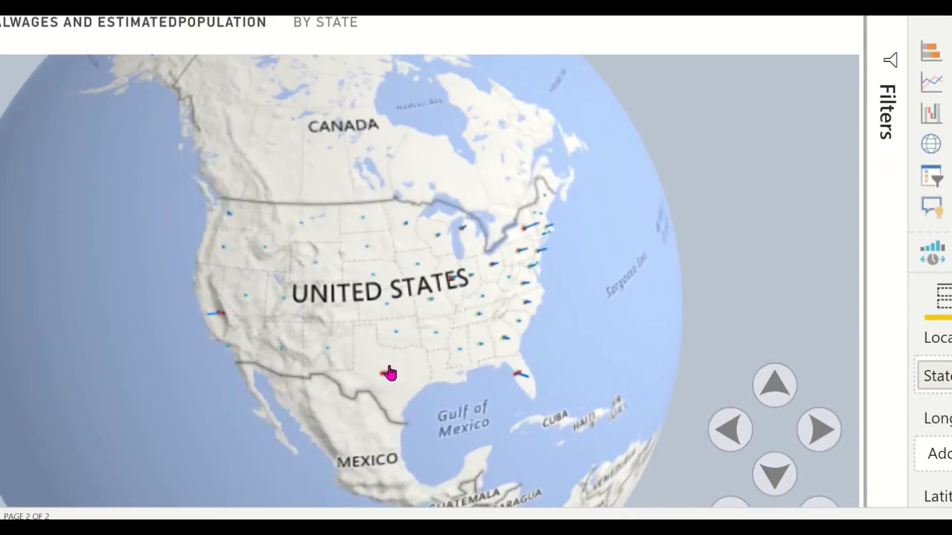
mouse_move(390, 384)
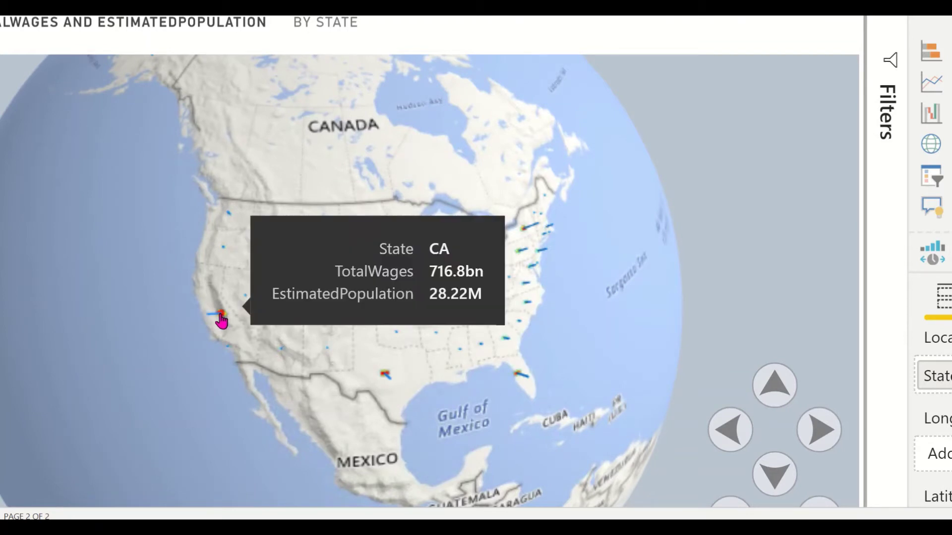
scroll(634, 294, down, 3)
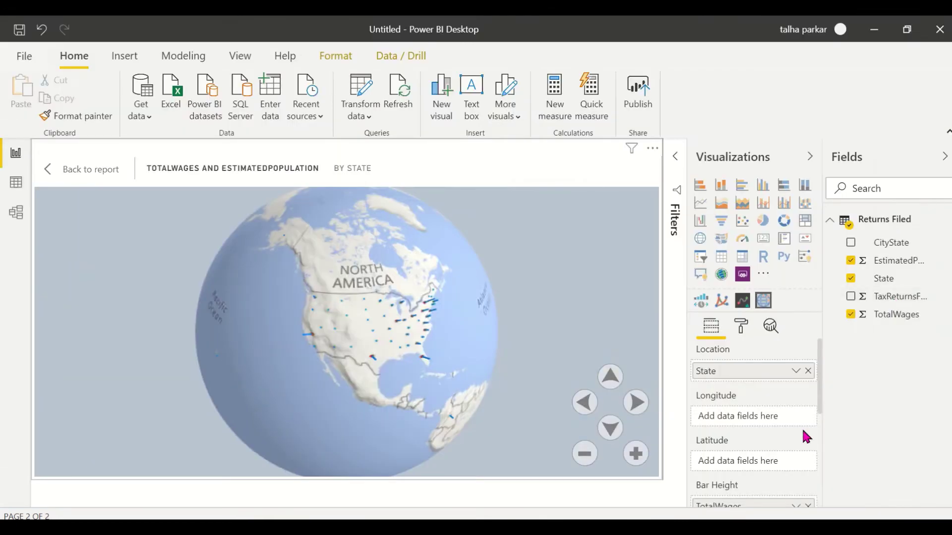
scroll(801, 432, down, 3)
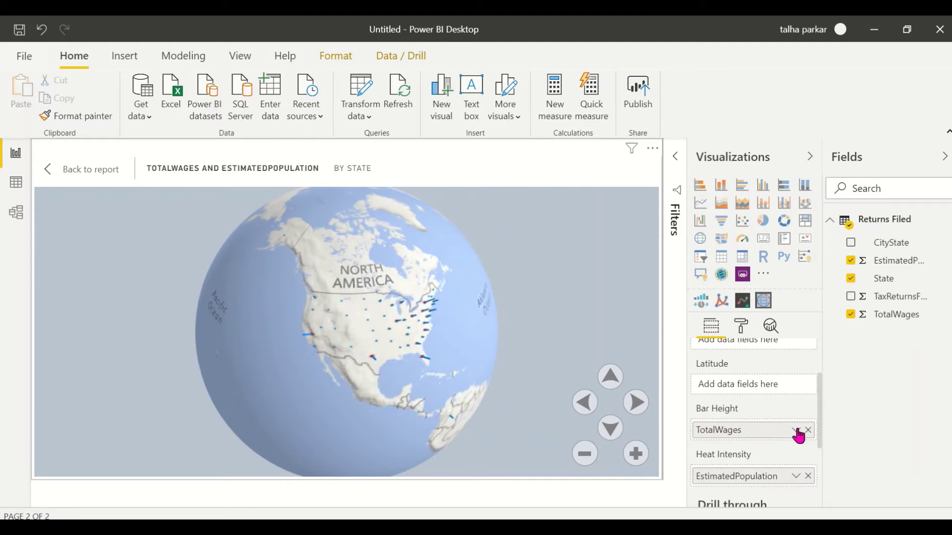
Remove TotalWages from Bar Height and EstimatedPopulation from Heat Intensity.
click(808, 430)
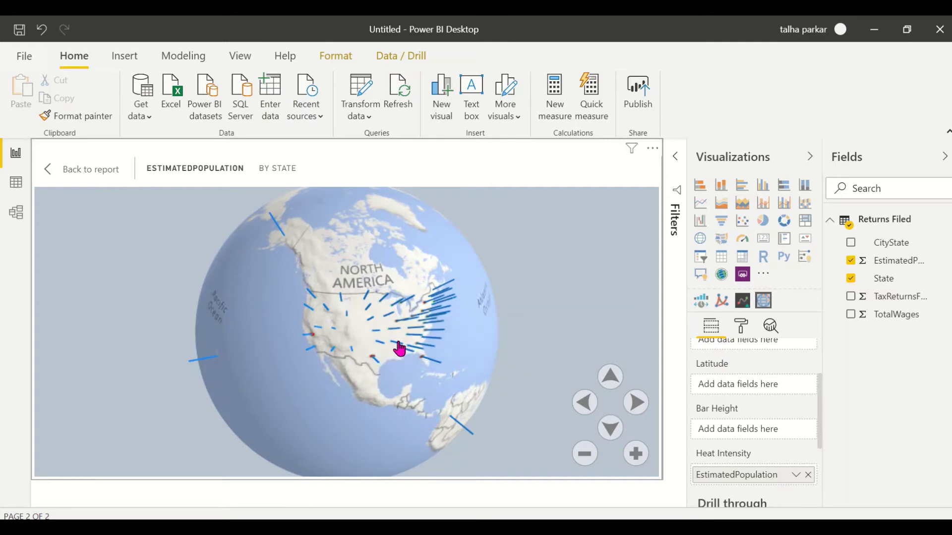
scroll(773, 478, down, 1)
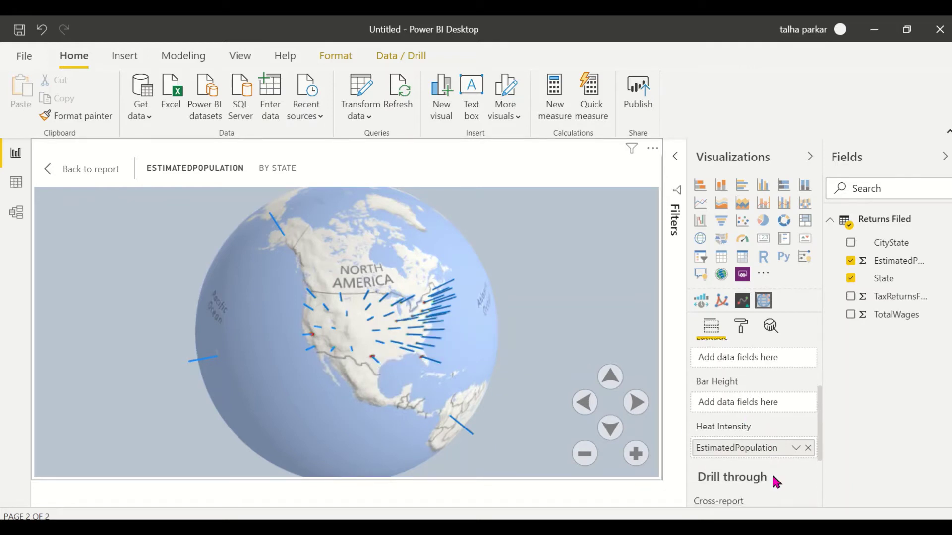
click(807, 447)
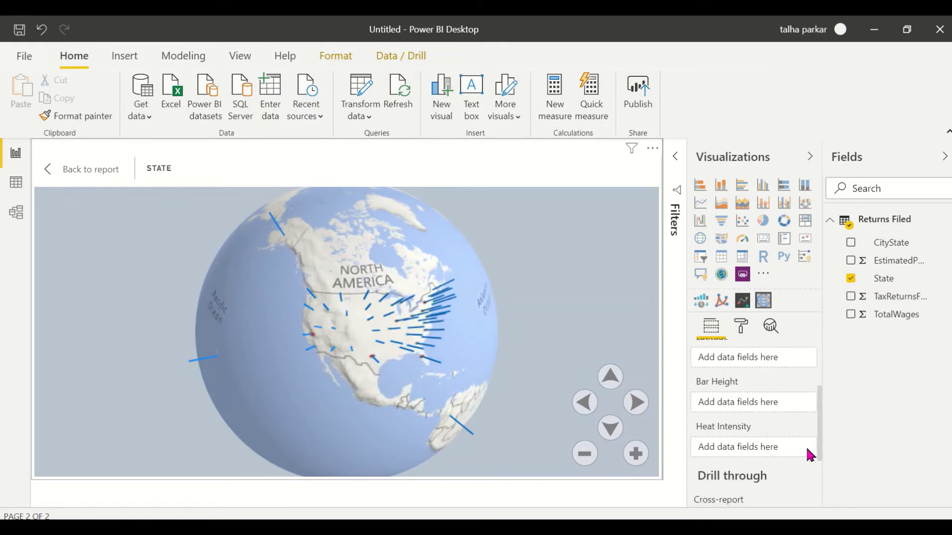
scroll(299, 359, up, 3)
scroll(299, 359, down, 2)
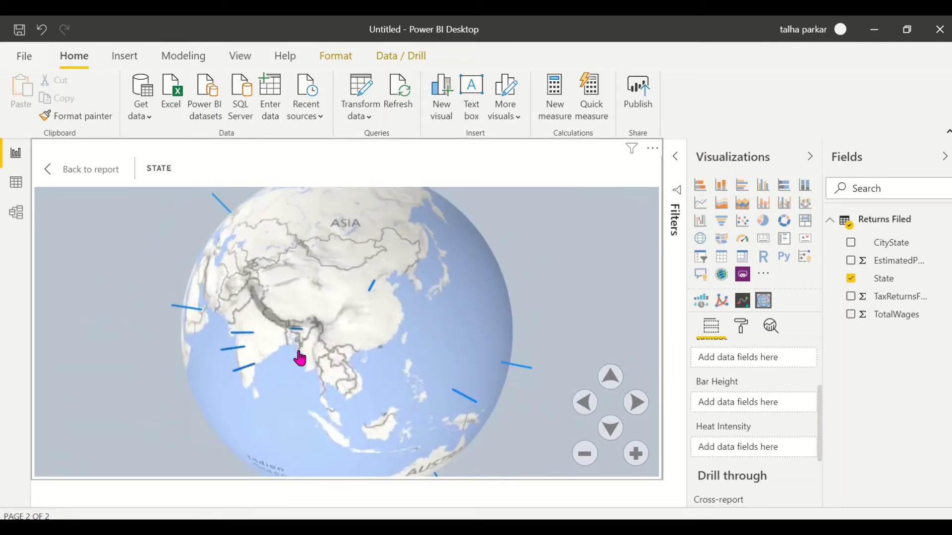
drag(400, 350, 523, 353)
drag(425, 352, 503, 360)
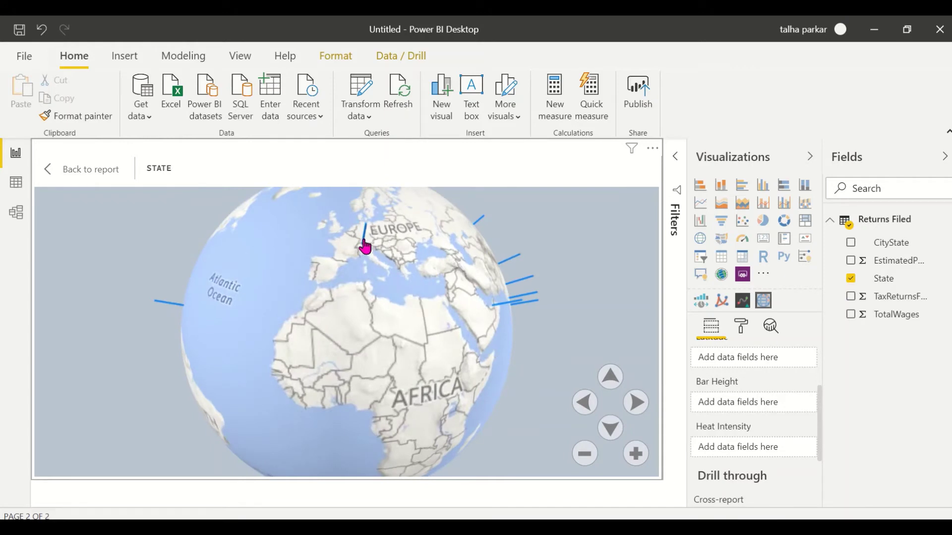
drag(325, 340, 574, 353)
scroll(789, 390, up, 3)
scroll(788, 388, down, 6)
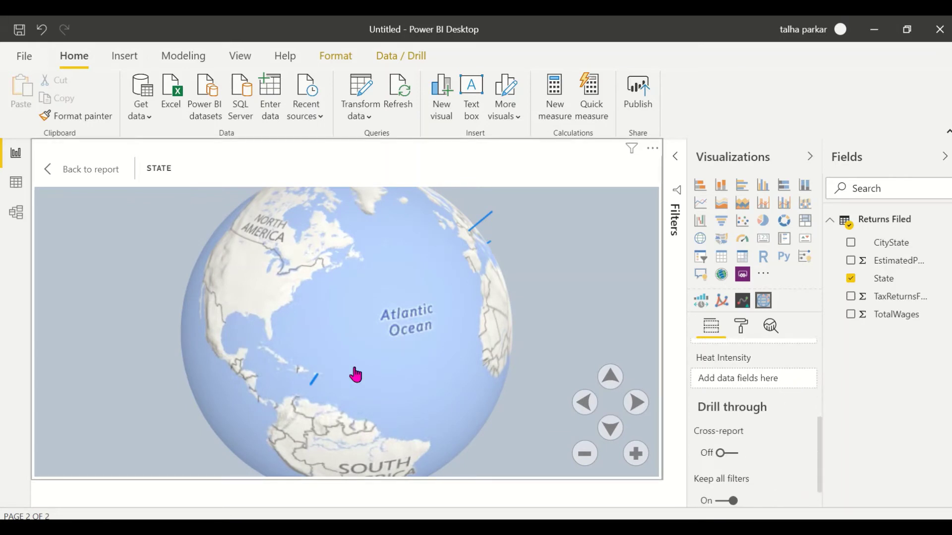
drag(355, 376, 506, 395)
drag(367, 312, 587, 308)
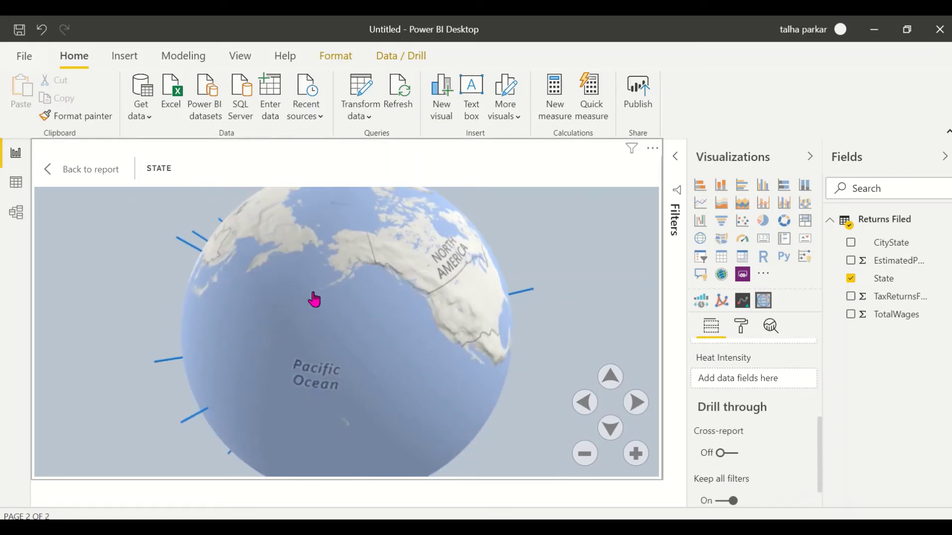
drag(314, 300, 537, 308)
drag(229, 379, 312, 312)
drag(329, 388, 545, 203)
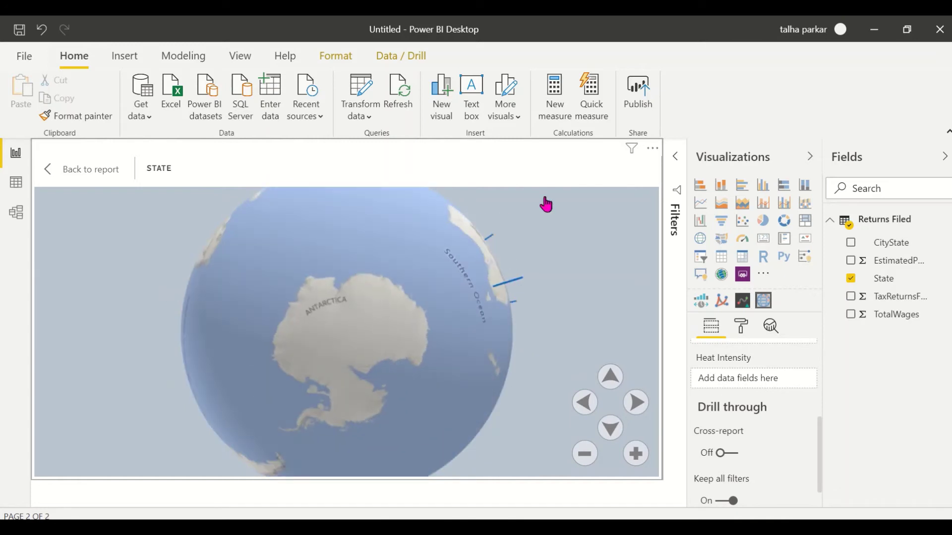
drag(385, 298, 554, 366)
drag(435, 328, 563, 416)
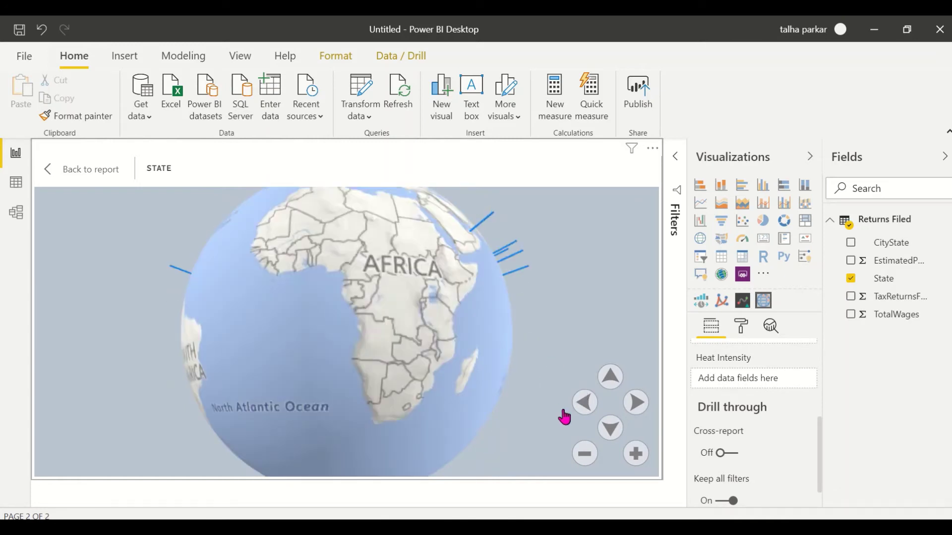
drag(416, 314, 578, 335)
drag(367, 327, 588, 337)
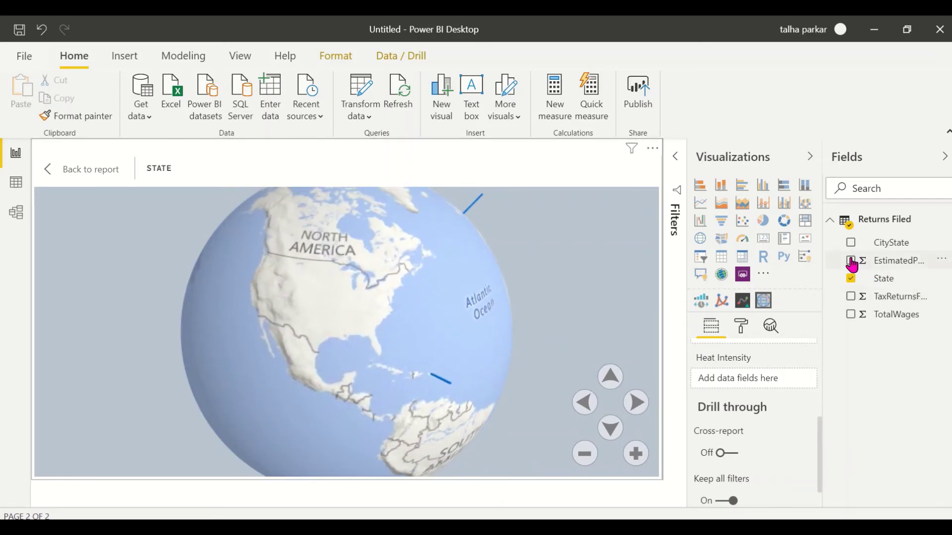
Restore TotalWages as bar height and put EstimatedPopulation in the Heat Intensity well.
click(849, 316)
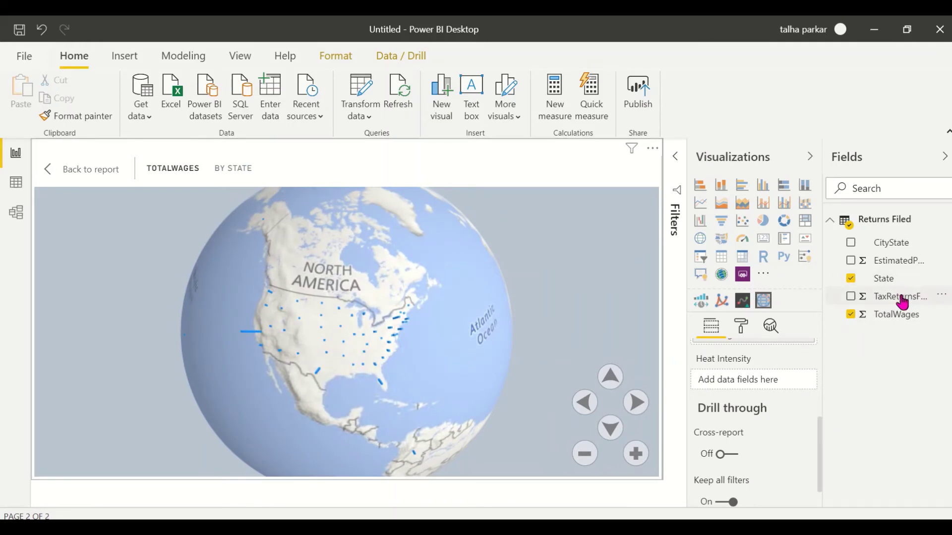
drag(887, 262, 767, 386)
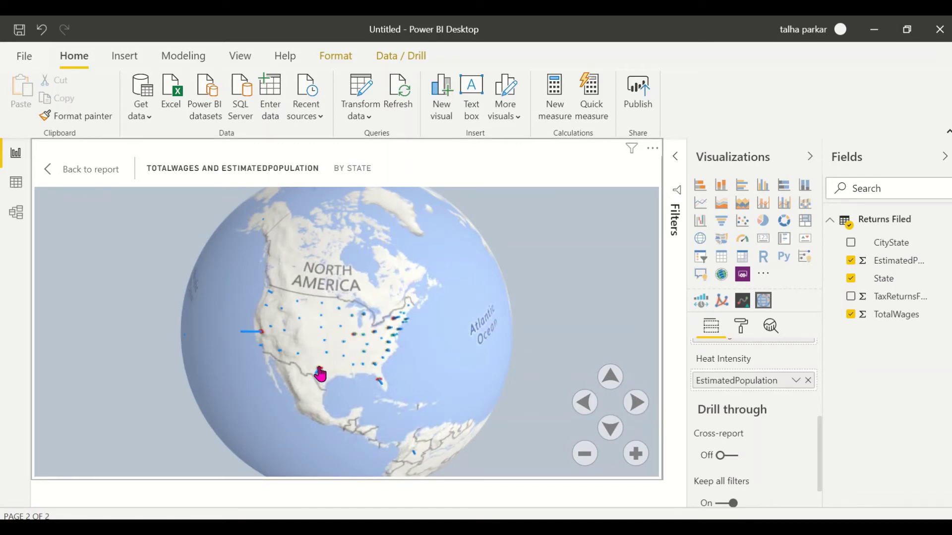
scroll(320, 374, up, 3)
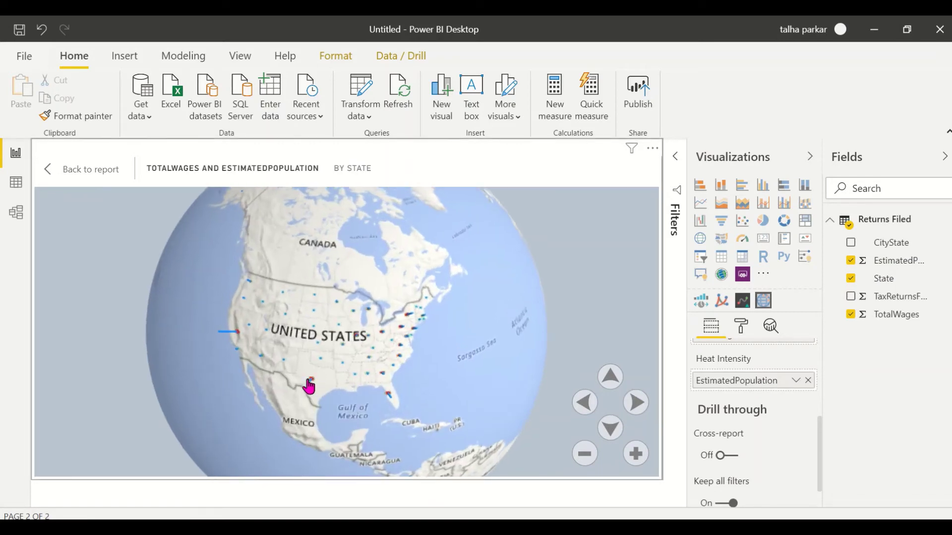
scroll(311, 386, up, 2)
Zoom and pan the globe toward Mexico and the Gulf to inspect the heat layer.
drag(395, 379, 406, 348)
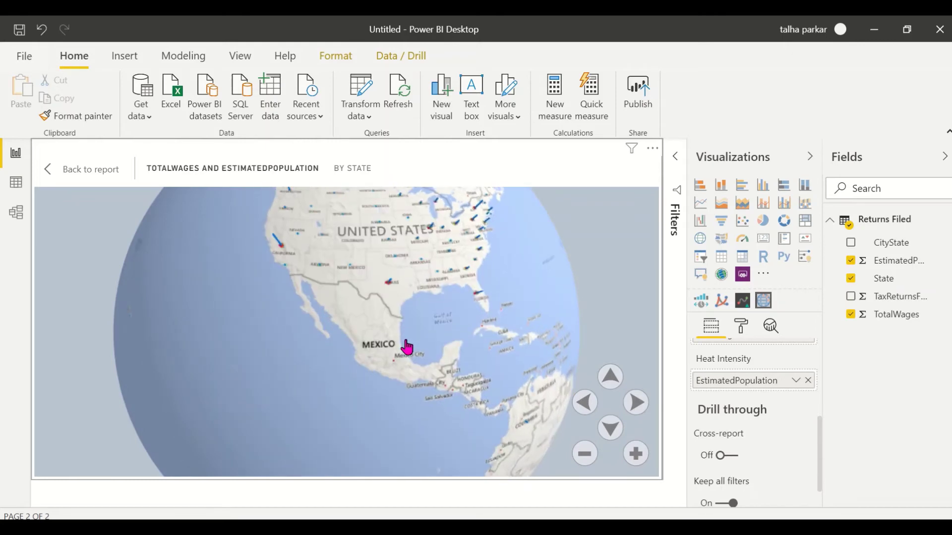
scroll(407, 348, up, 5)
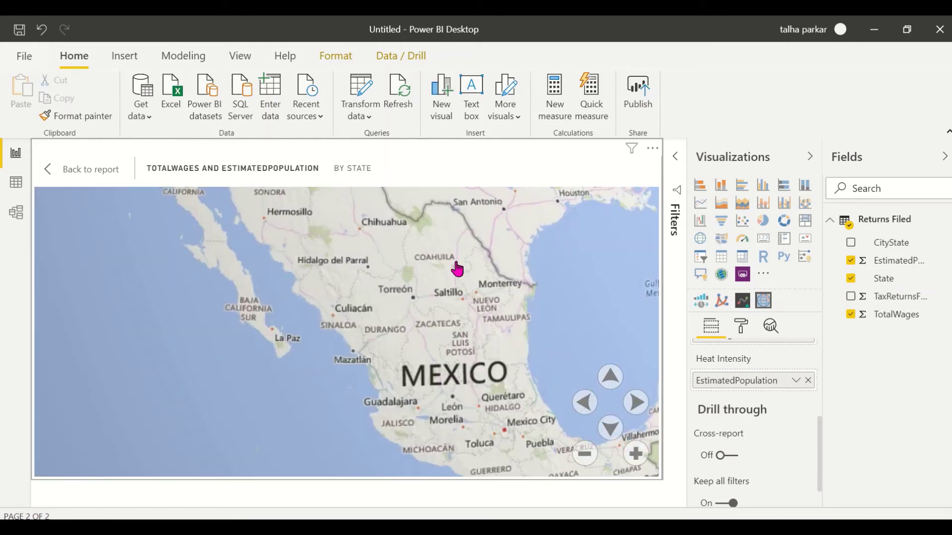
scroll(335, 397, down, 4)
scroll(391, 420, up, 3)
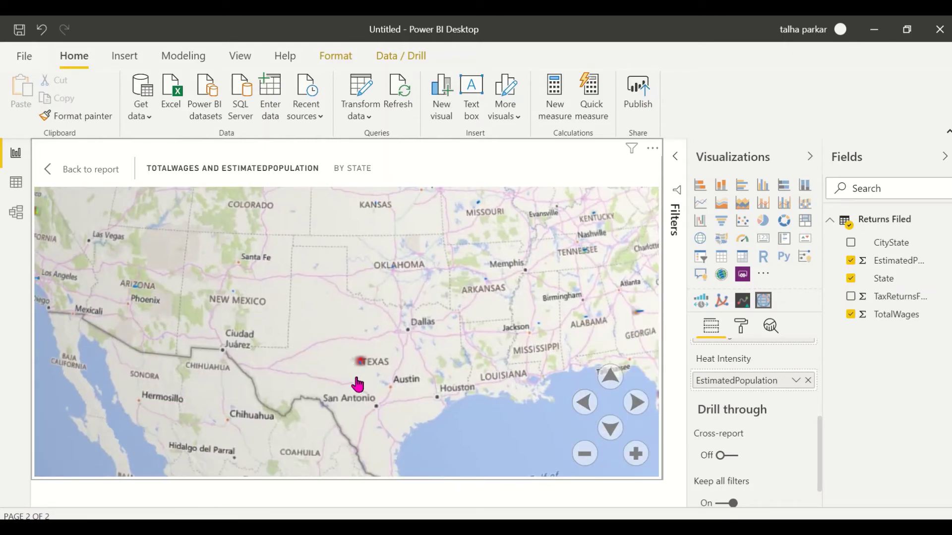
scroll(357, 385, up, 3)
scroll(448, 389, down, 4)
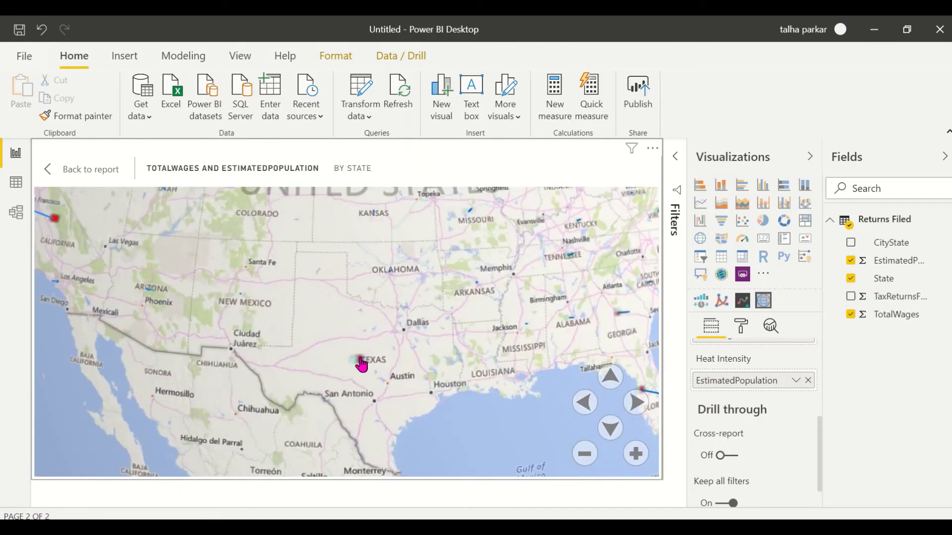
scroll(510, 398, down, 3)
scroll(510, 399, up, 2)
scroll(510, 399, down, 4)
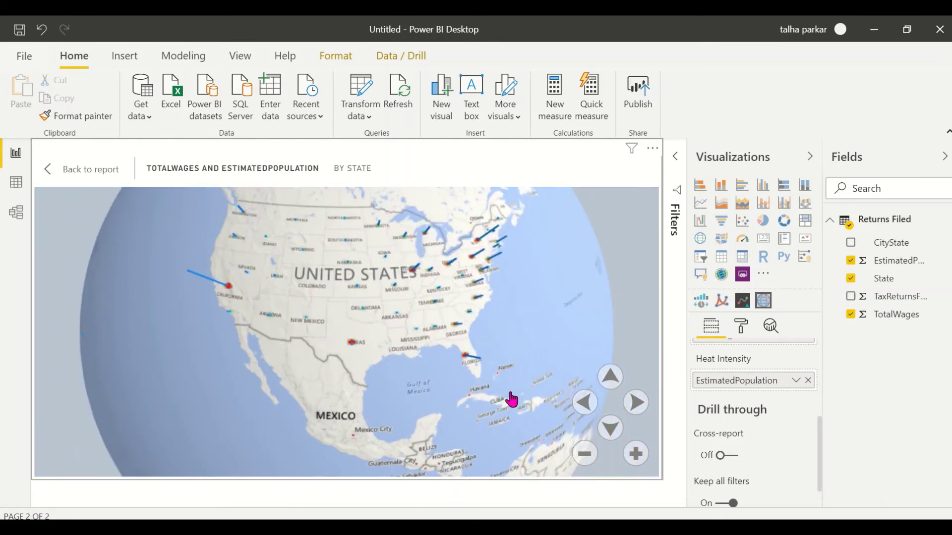
scroll(511, 399, down, 3)
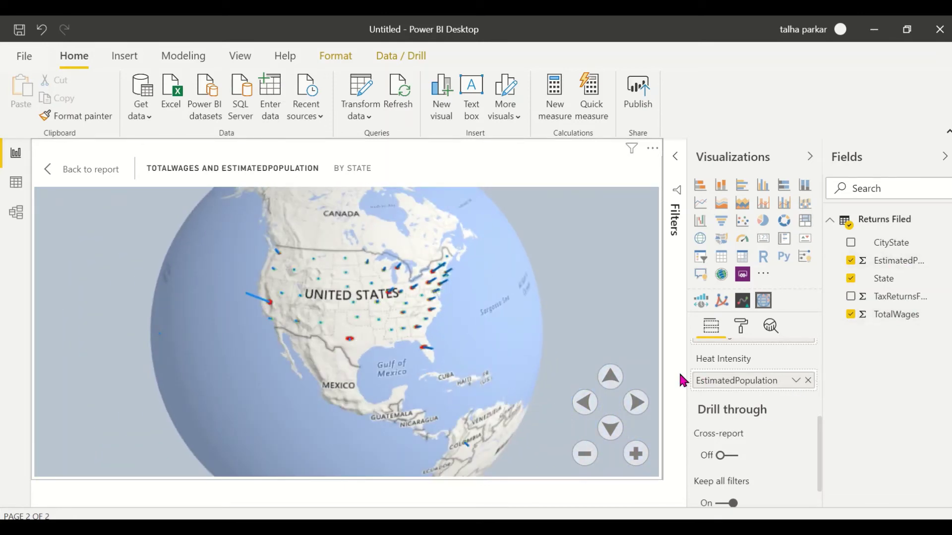
scroll(732, 400, up, 3)
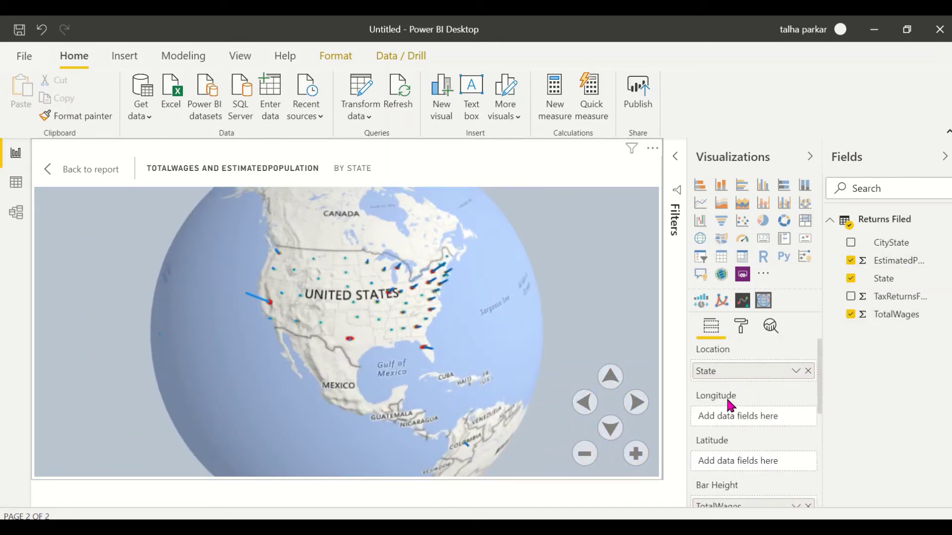
Replace State with CityState in the globe map's Location well.
click(806, 371)
drag(879, 248, 741, 376)
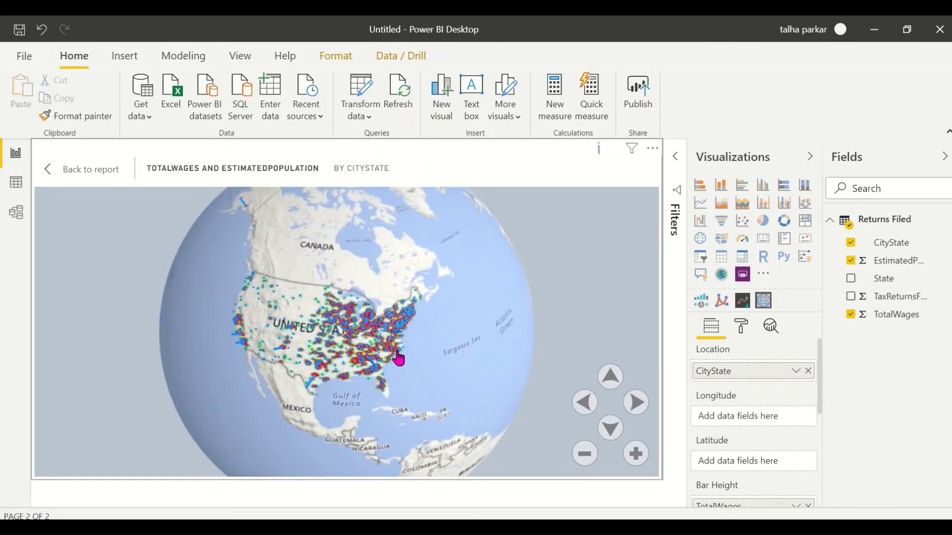
drag(263, 391, 329, 382)
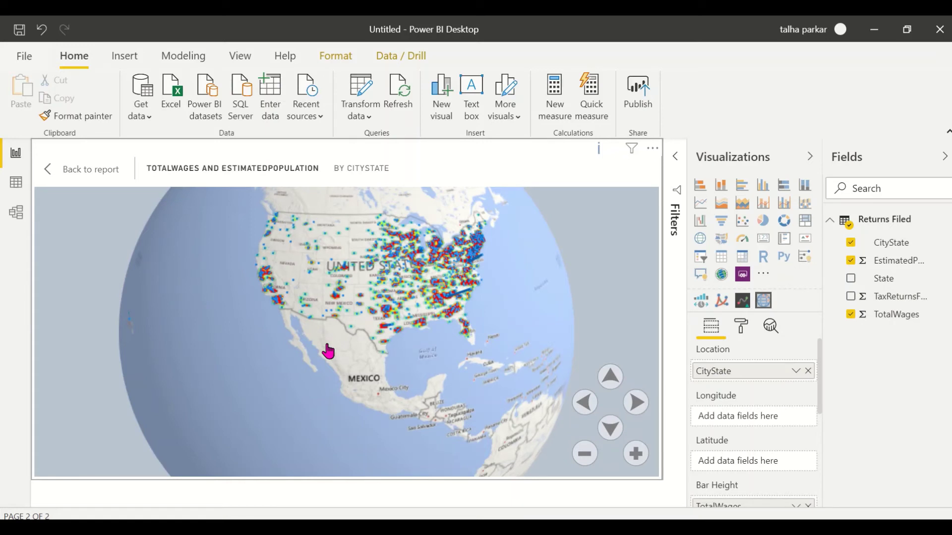
scroll(328, 313, up, 1)
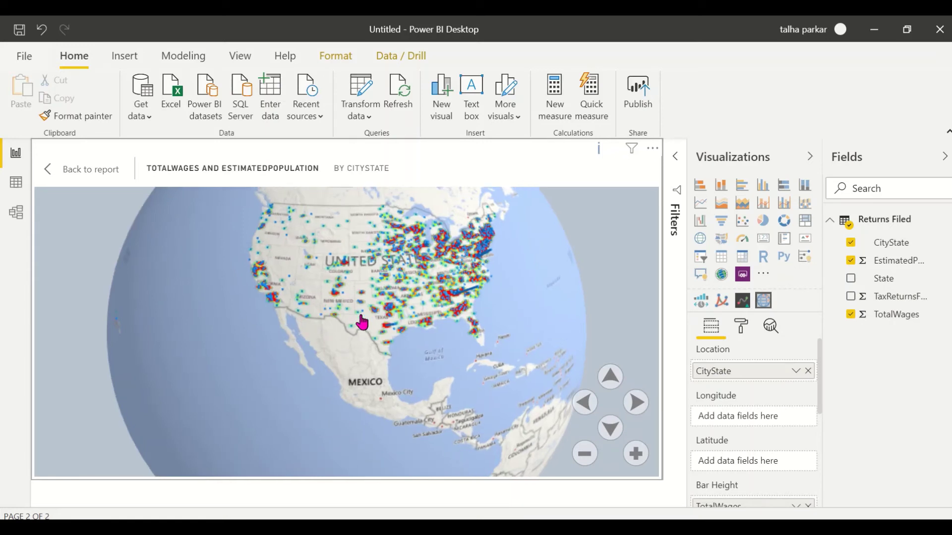
scroll(360, 320, up, 1)
scroll(365, 335, up, 1)
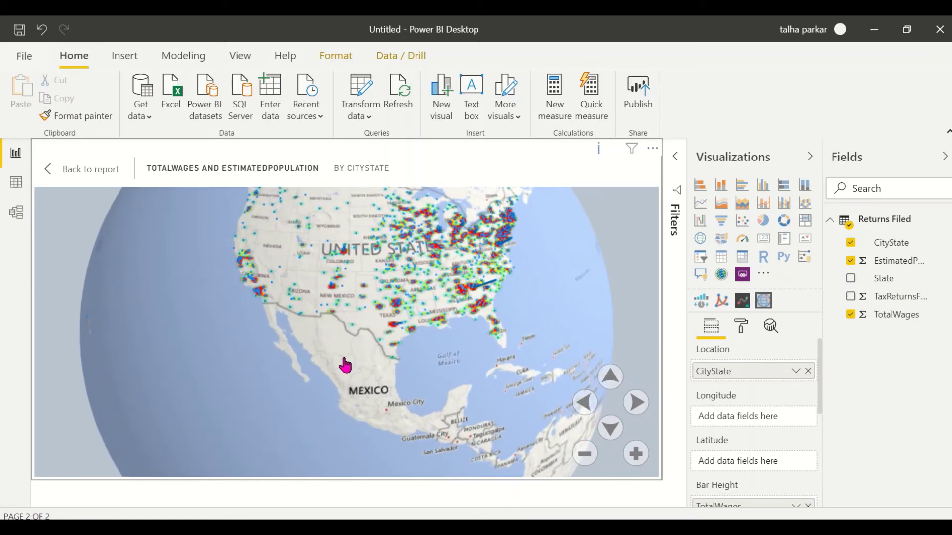
Zoom and rotate the globe to inspect city-level bars around Texas and Austin.
drag(368, 275, 372, 248)
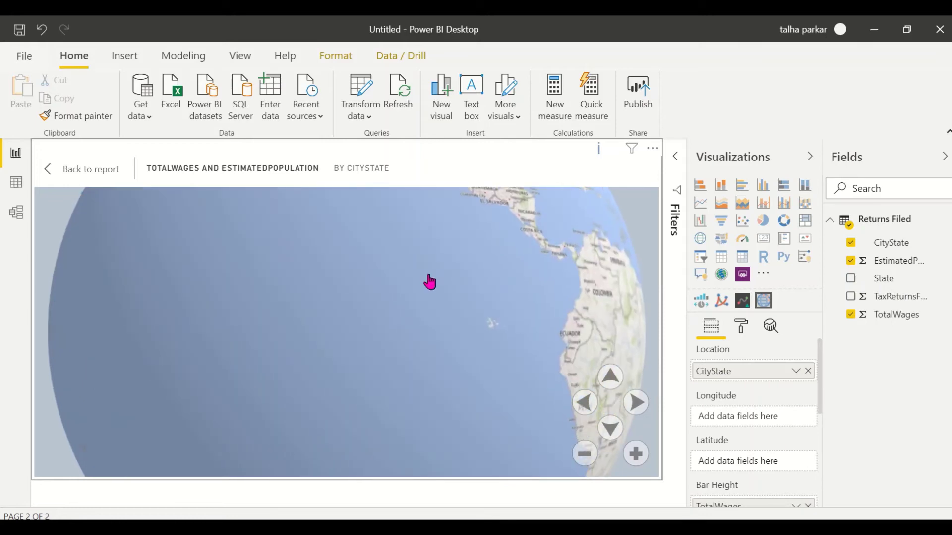
drag(488, 298, 453, 446)
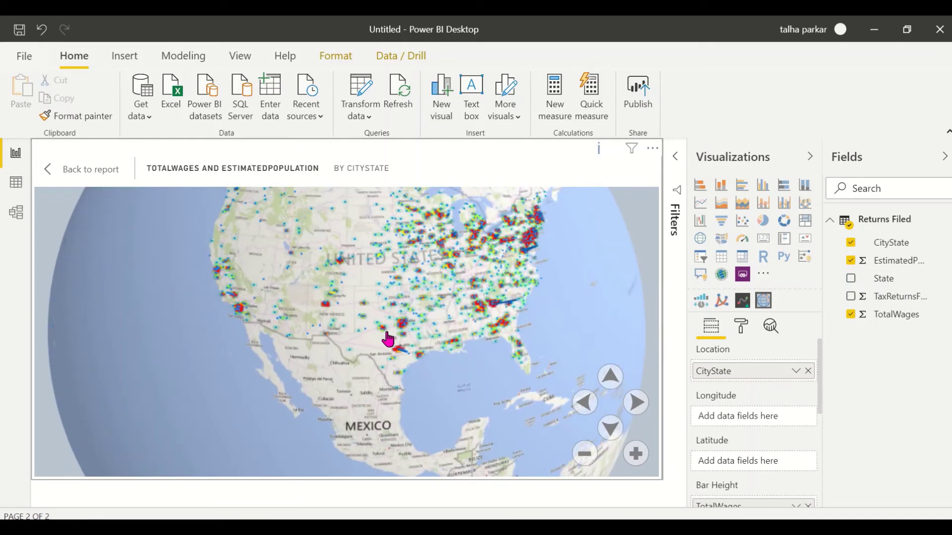
scroll(358, 425, up, 1)
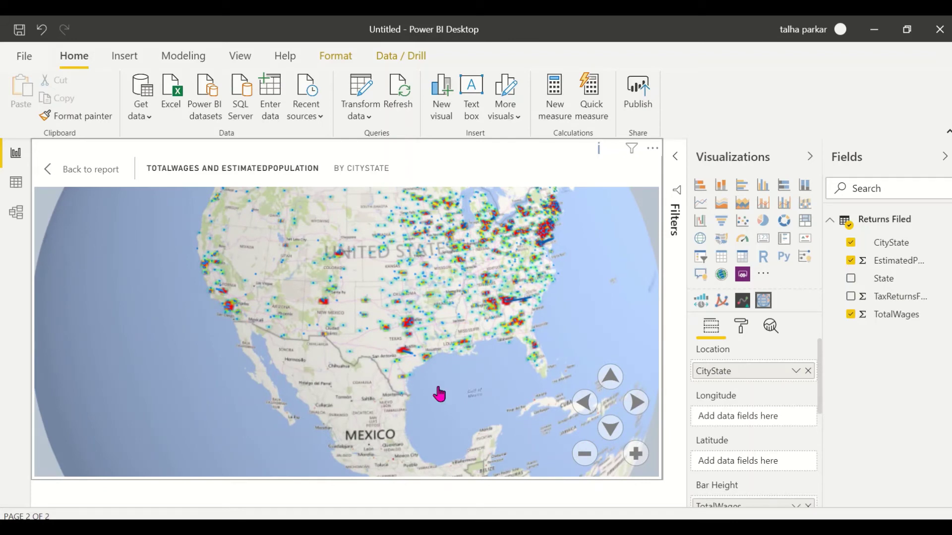
scroll(417, 406, up, 3)
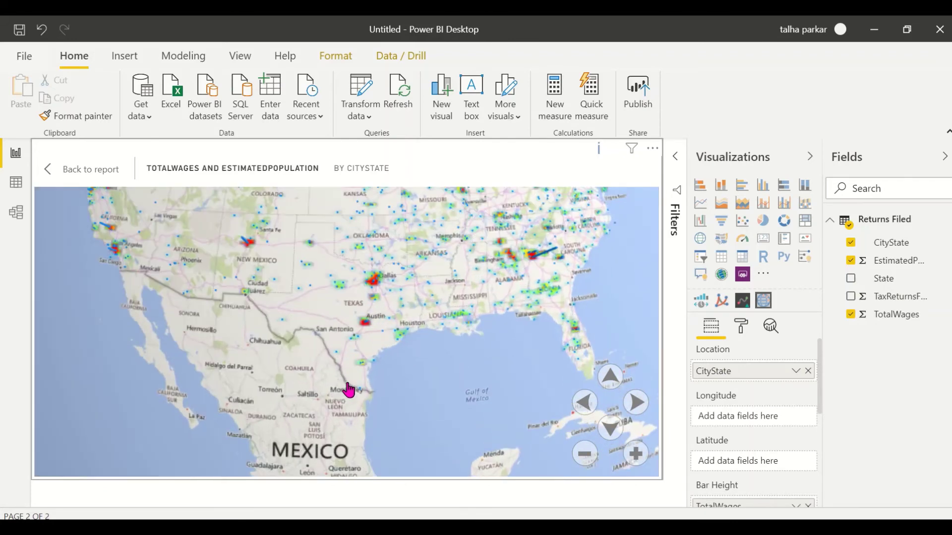
drag(382, 381, 409, 382)
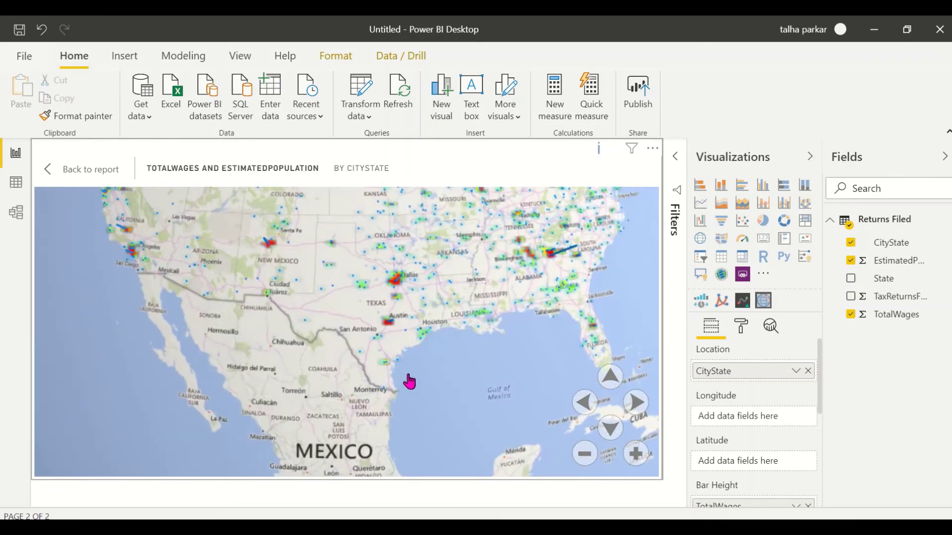
scroll(409, 382, up, 3)
drag(506, 337, 487, 333)
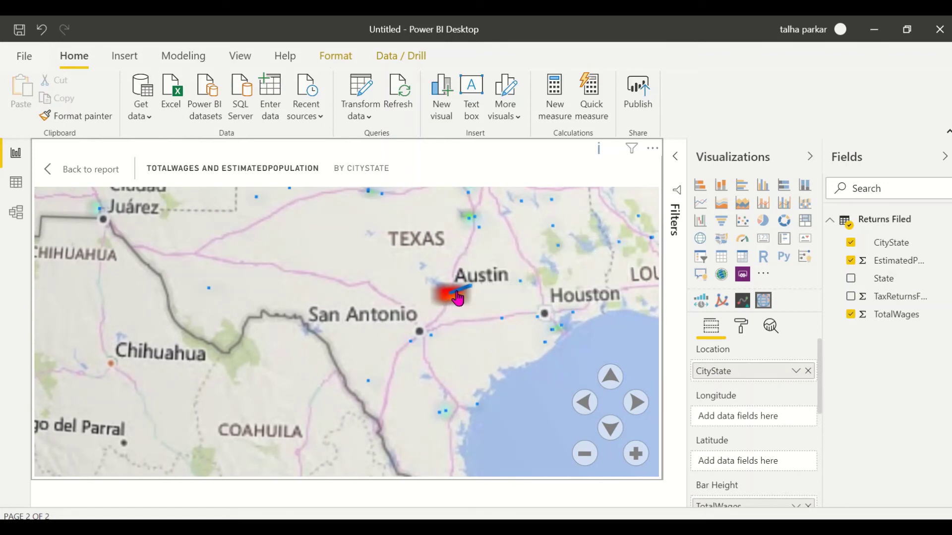
mouse_move(457, 298)
scroll(754, 453, down, 5)
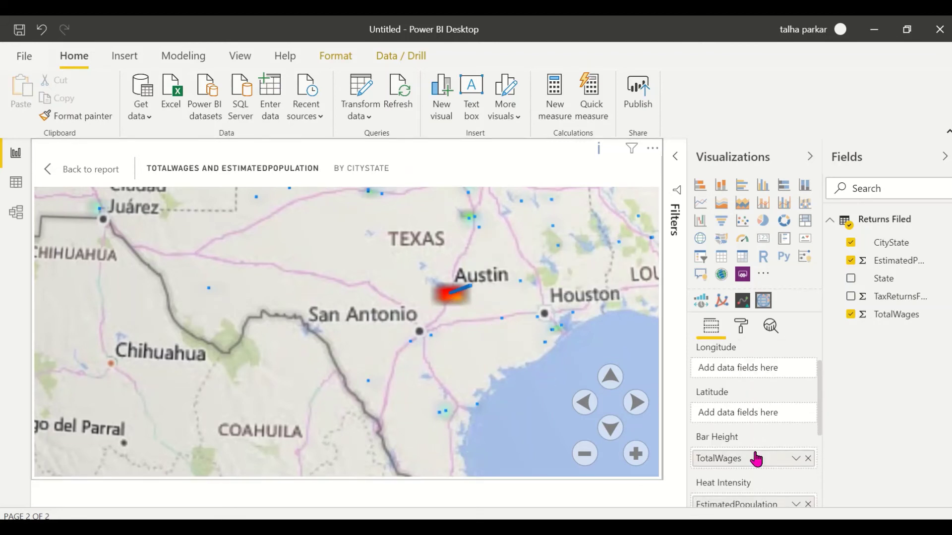
scroll(754, 449, up, 5)
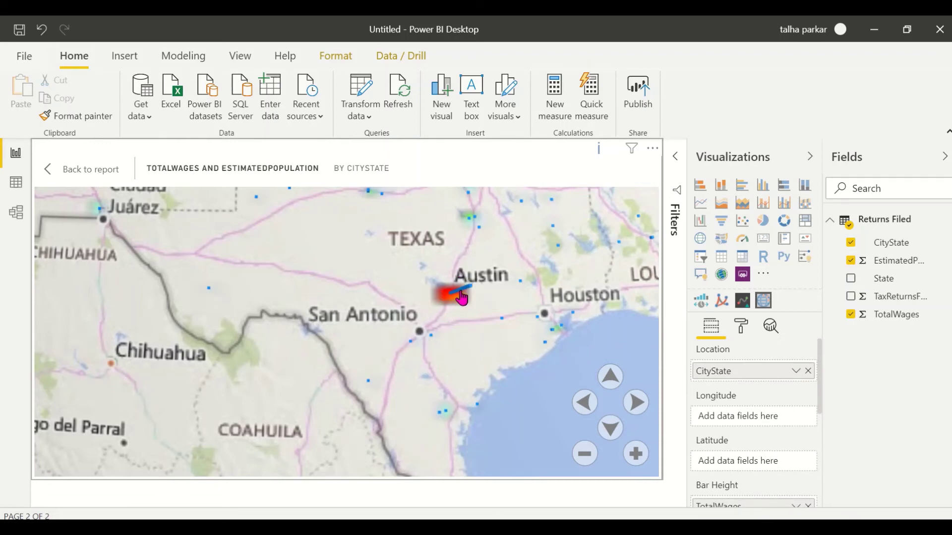
scroll(447, 286, down, 4)
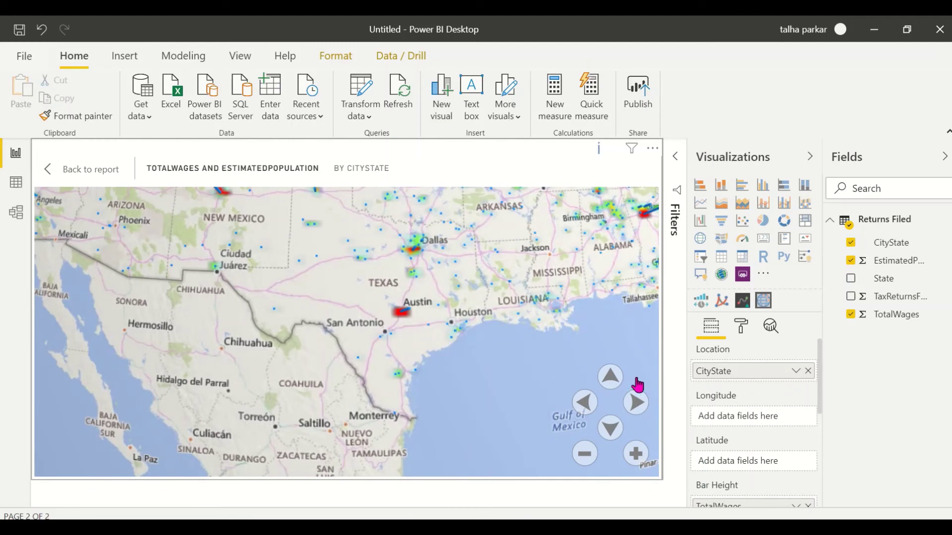
click(741, 326)
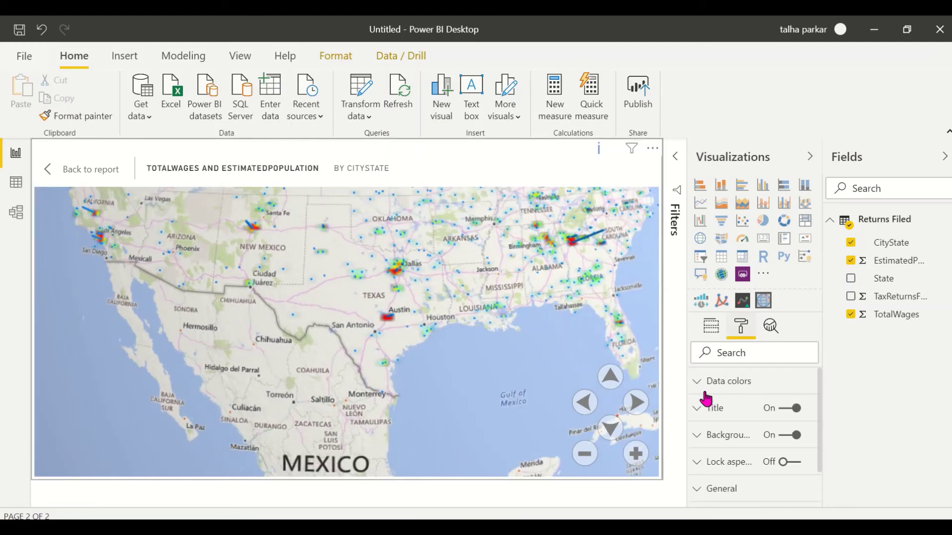
scroll(719, 439, down, 2)
scroll(718, 439, up, 2)
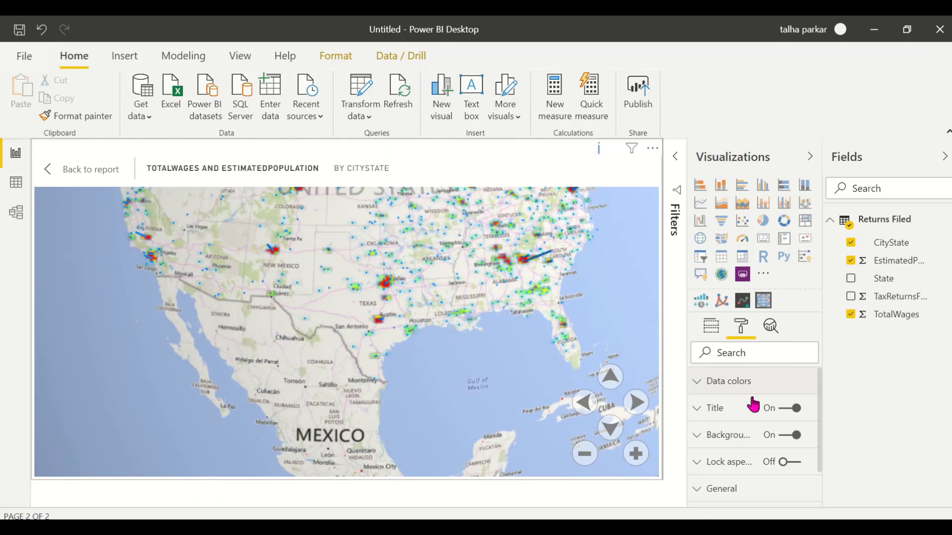
click(702, 382)
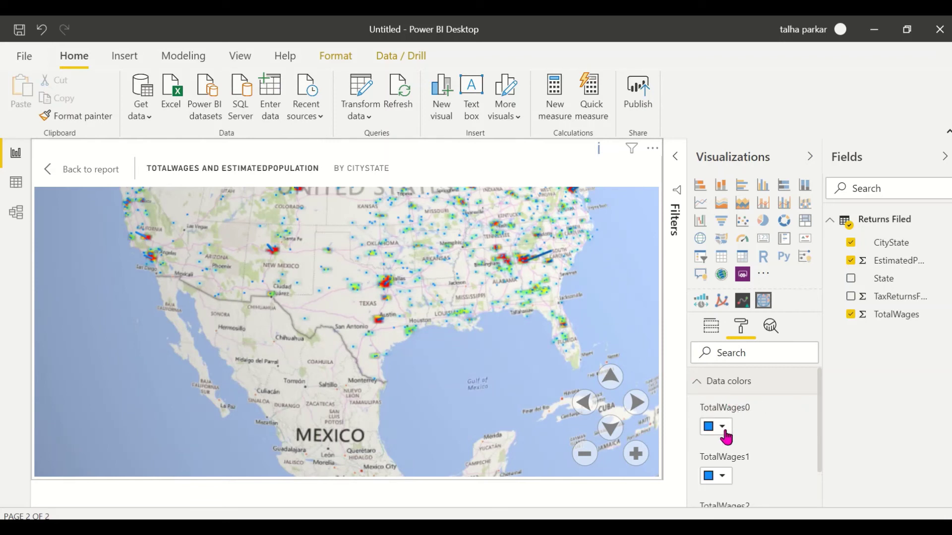
scroll(744, 437, down, 5)
scroll(711, 394, up, 2)
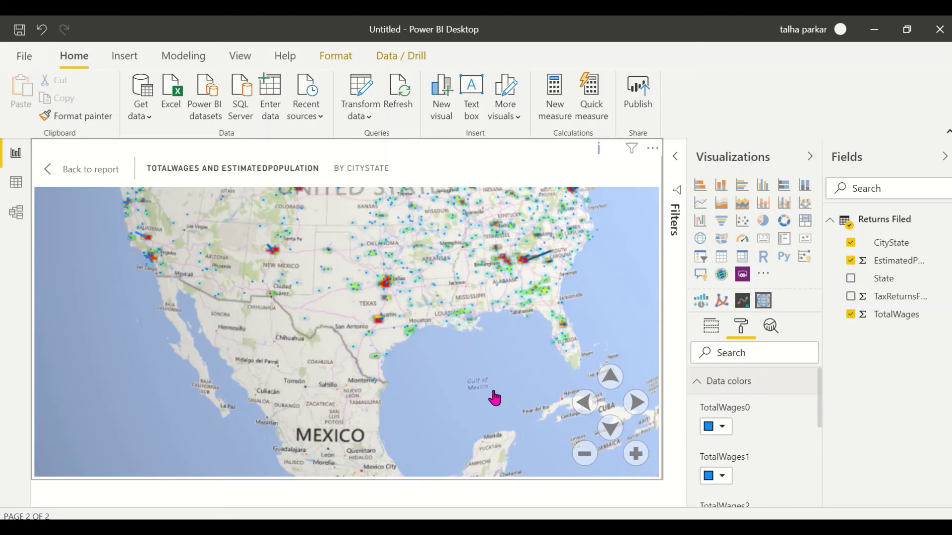
scroll(753, 424, down, 2)
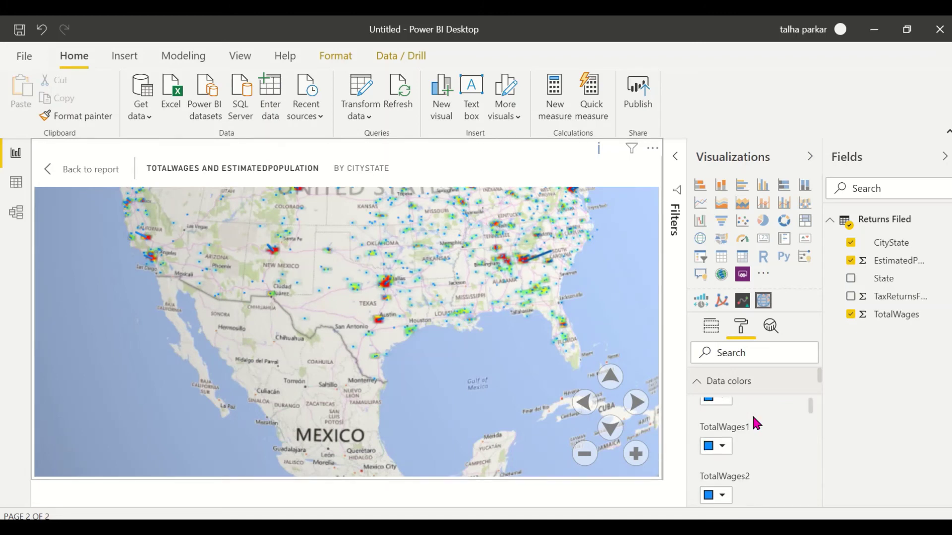
scroll(753, 418, down, 8)
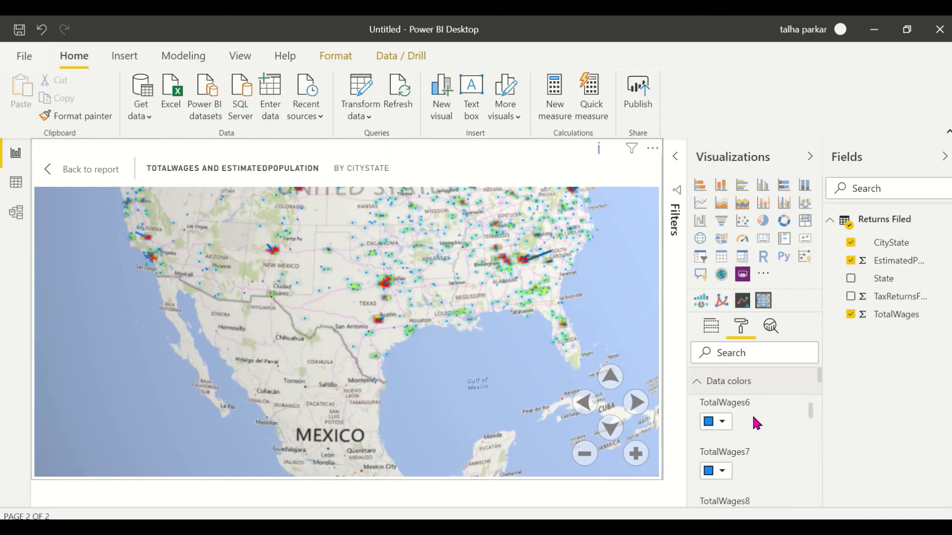
scroll(752, 417, down, 20)
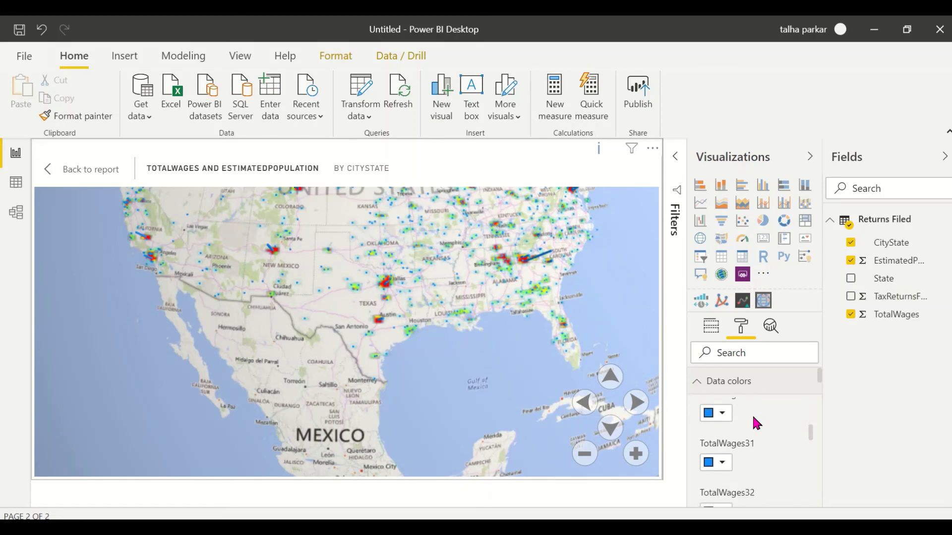
scroll(755, 423, down, 20)
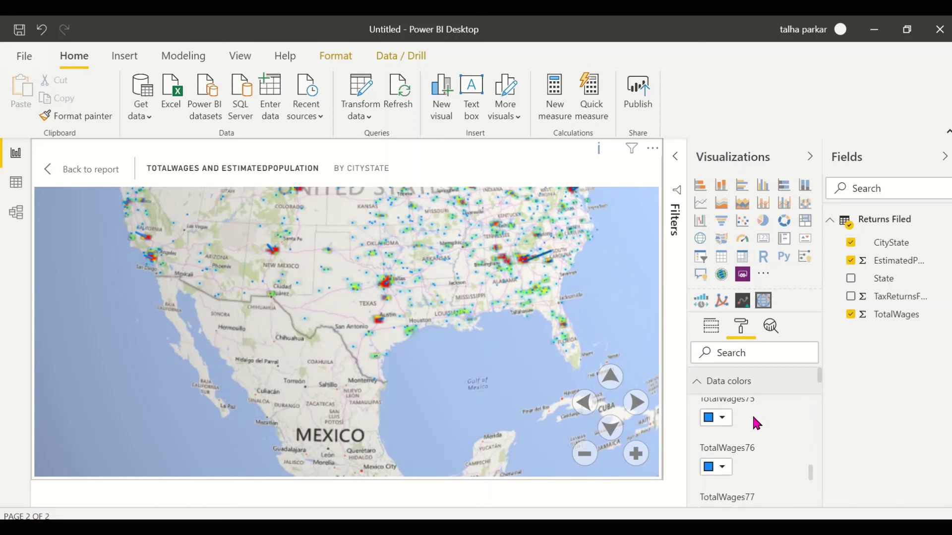
scroll(755, 423, down, 20)
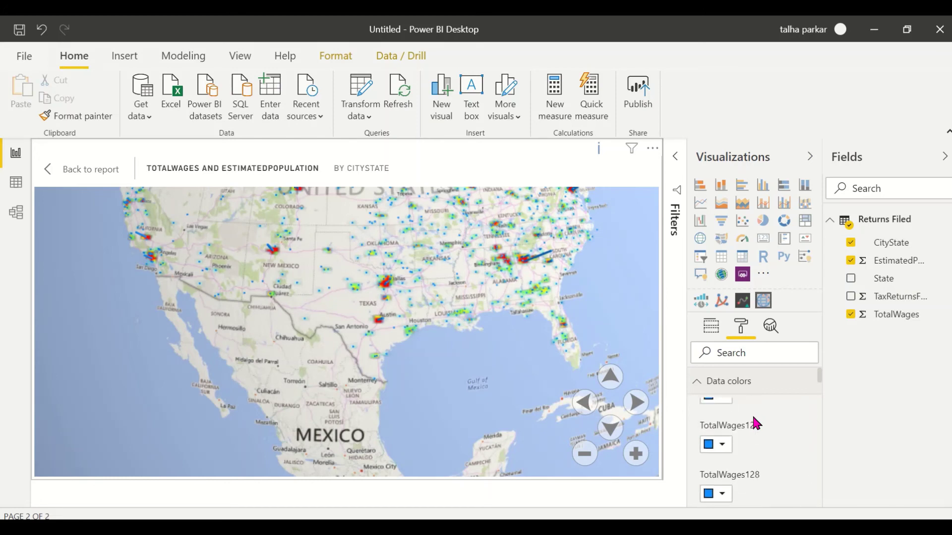
scroll(753, 417, down, 20)
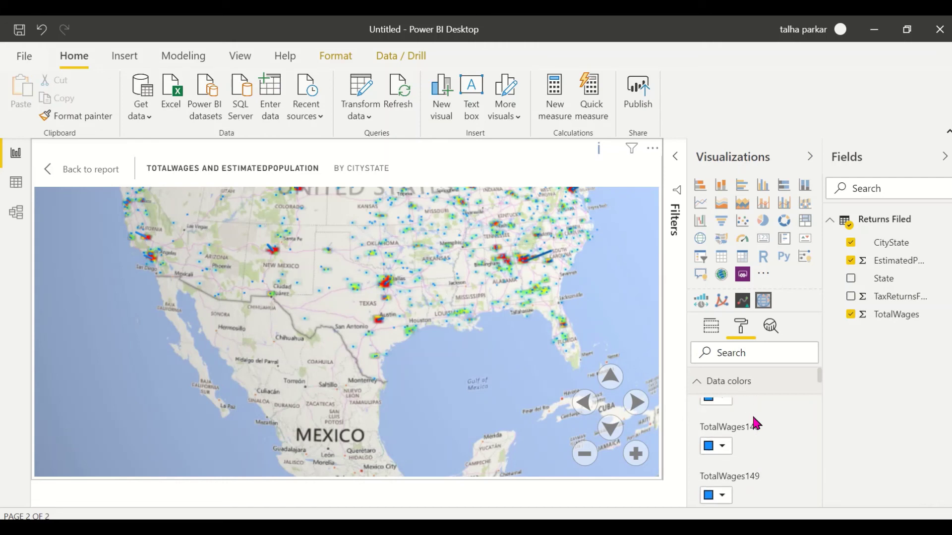
scroll(753, 419, down, 16)
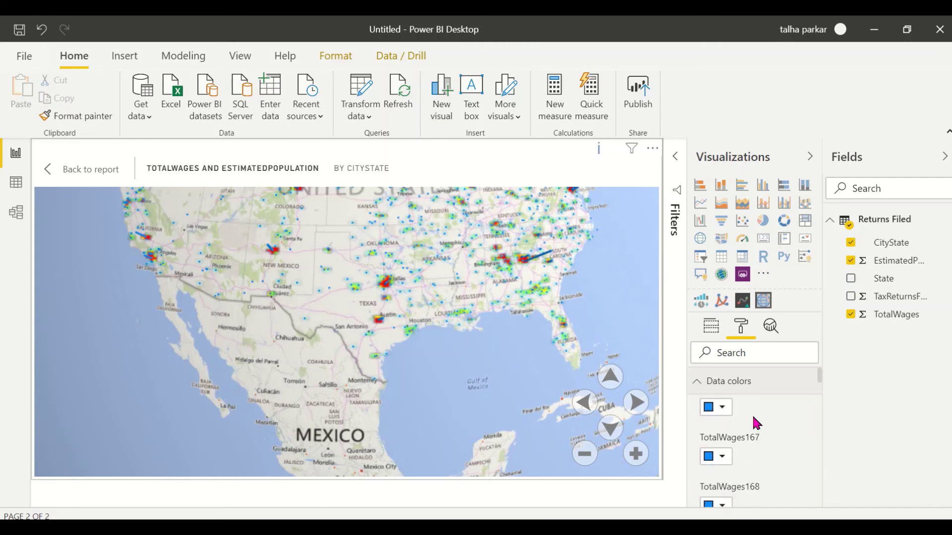
scroll(753, 418, down, 20)
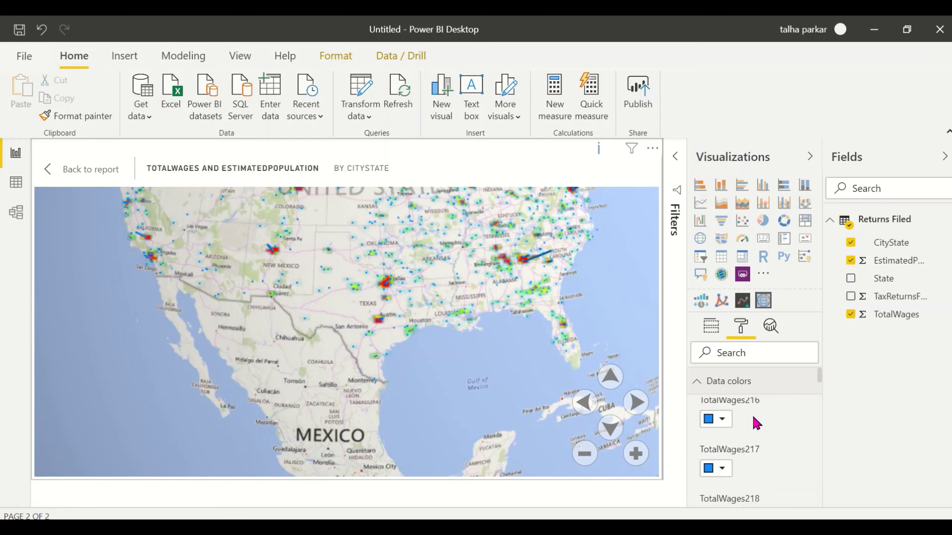
scroll(752, 417, down, 20)
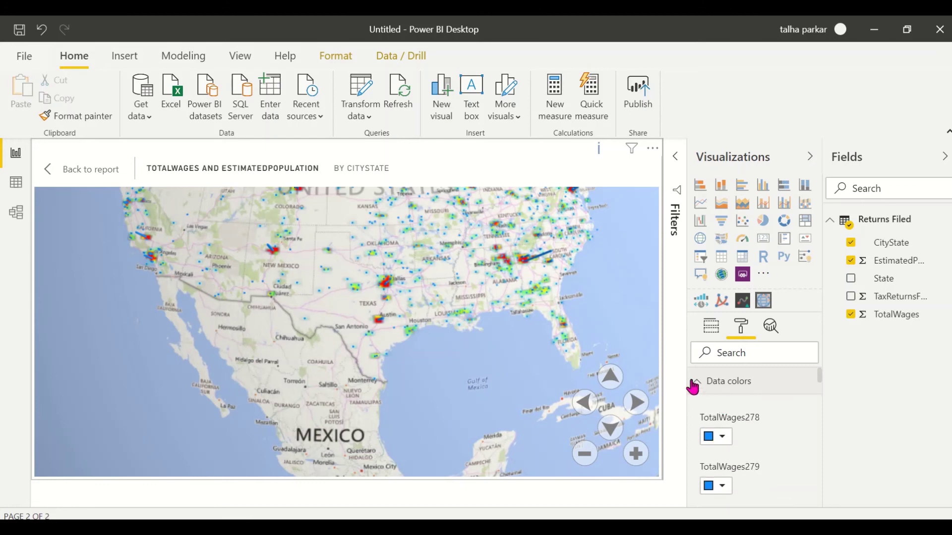
Give the map visual a red background at 35% transparency.
click(766, 381)
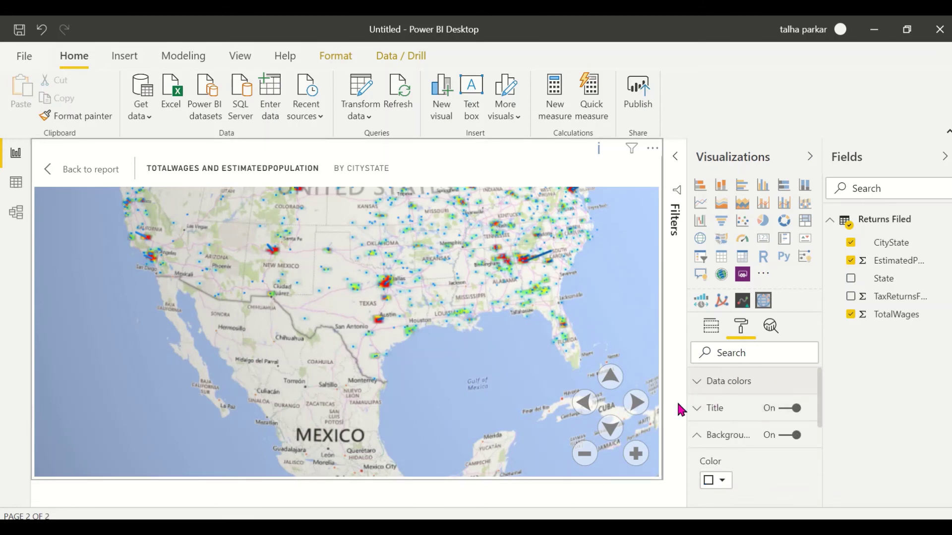
scroll(762, 436, down, 2)
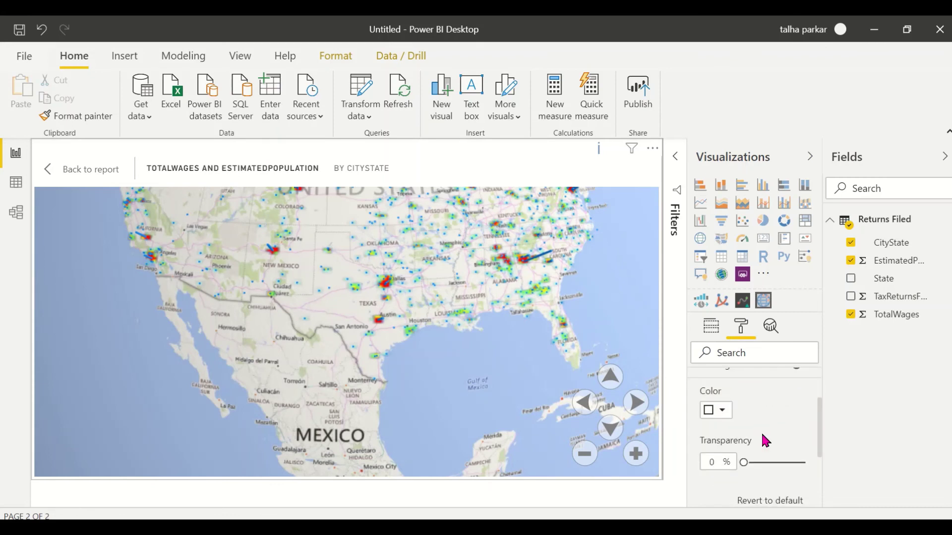
click(723, 412)
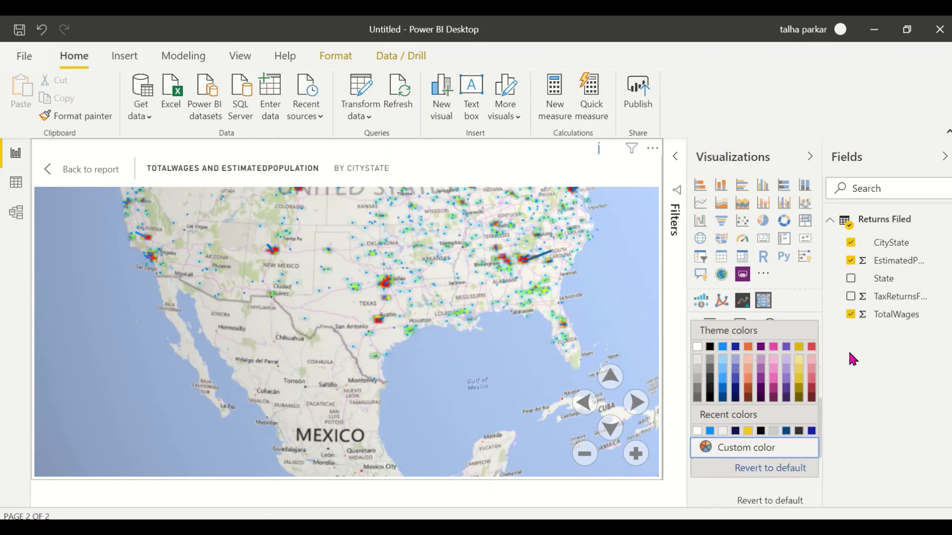
click(813, 347)
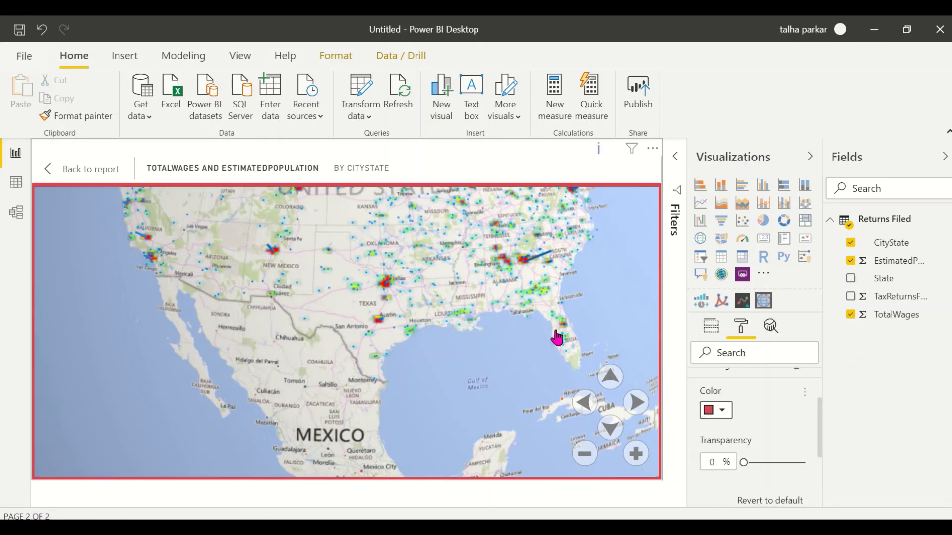
drag(744, 460, 761, 461)
scroll(765, 436, down, 3)
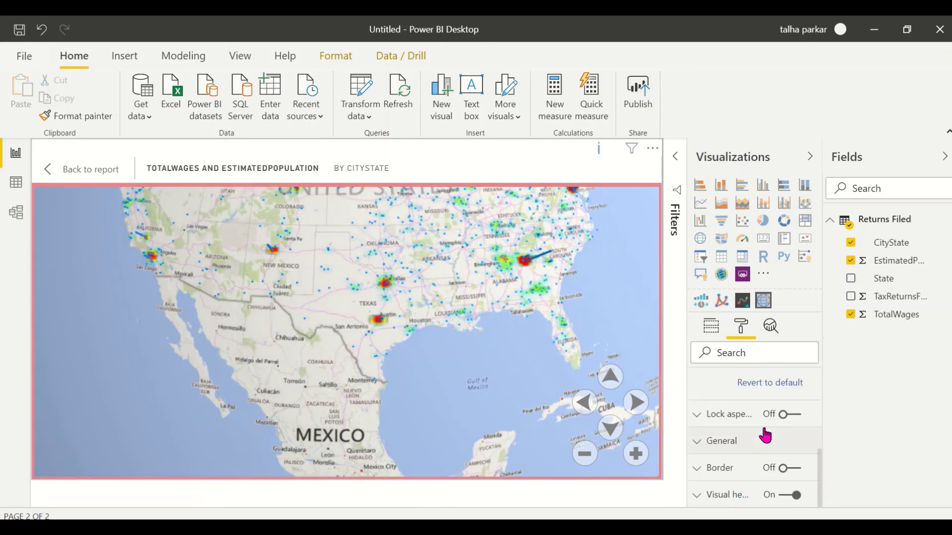
Switch the map's border on and collapse the Background settings.
scroll(765, 436, up, 1)
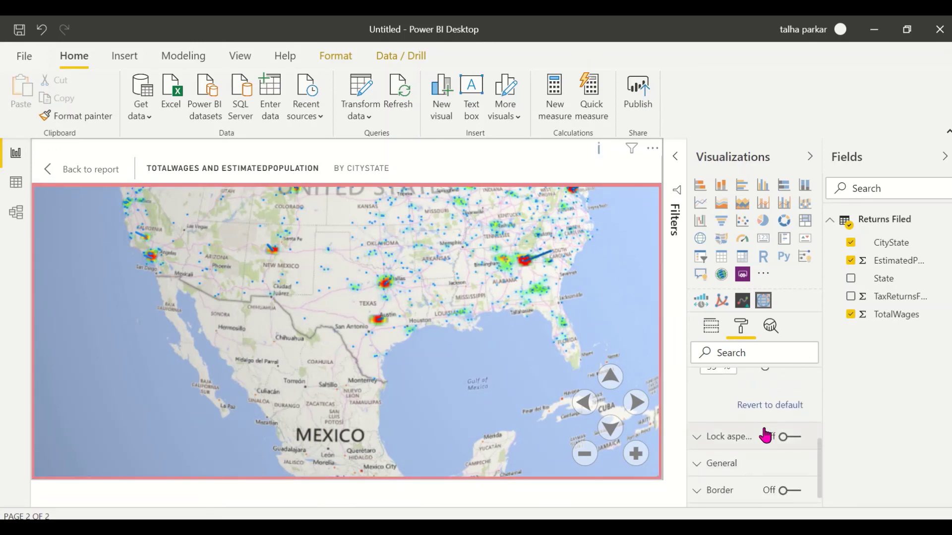
scroll(800, 467, down, 1)
click(793, 468)
scroll(747, 450, up, 4)
scroll(747, 456, up, 2)
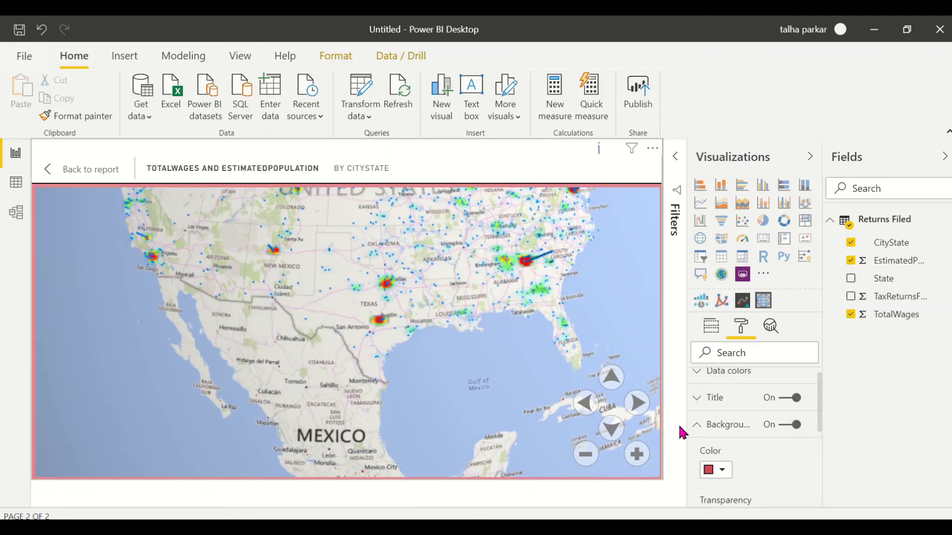
click(696, 426)
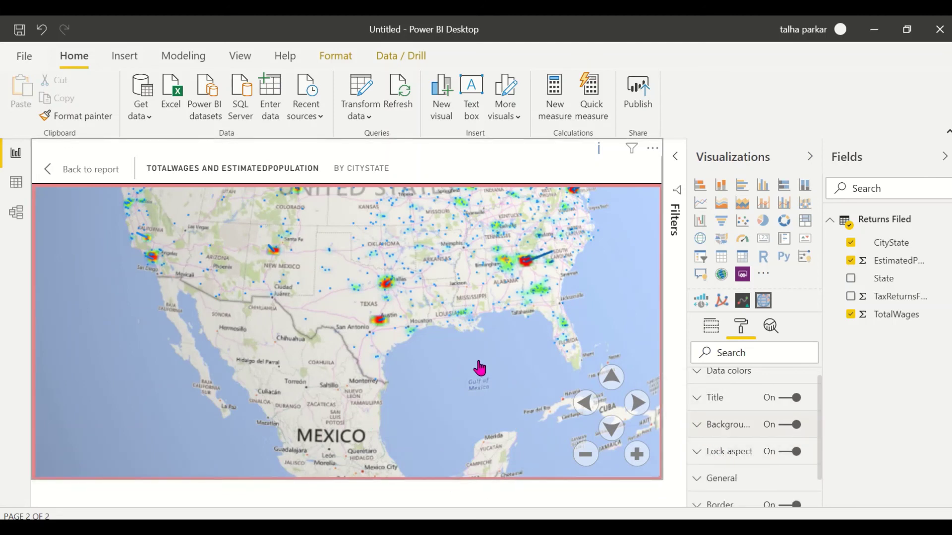
Turn off the map's background fill.
click(721, 439)
scroll(749, 456, down, 4)
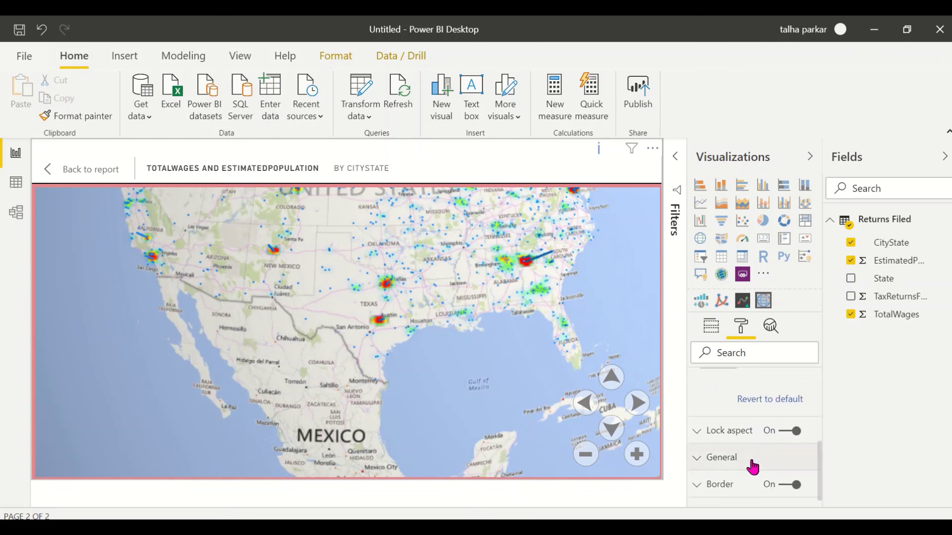
scroll(763, 476, up, 4)
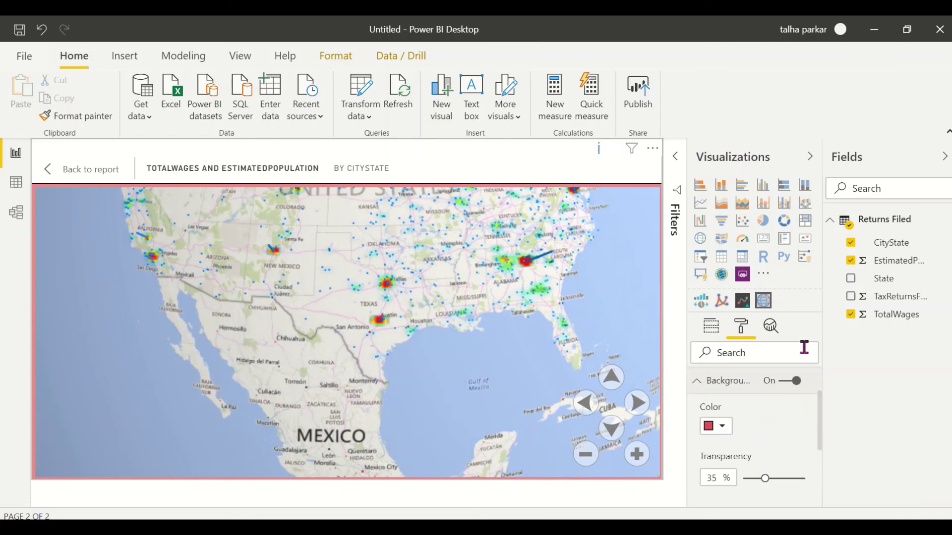
click(786, 382)
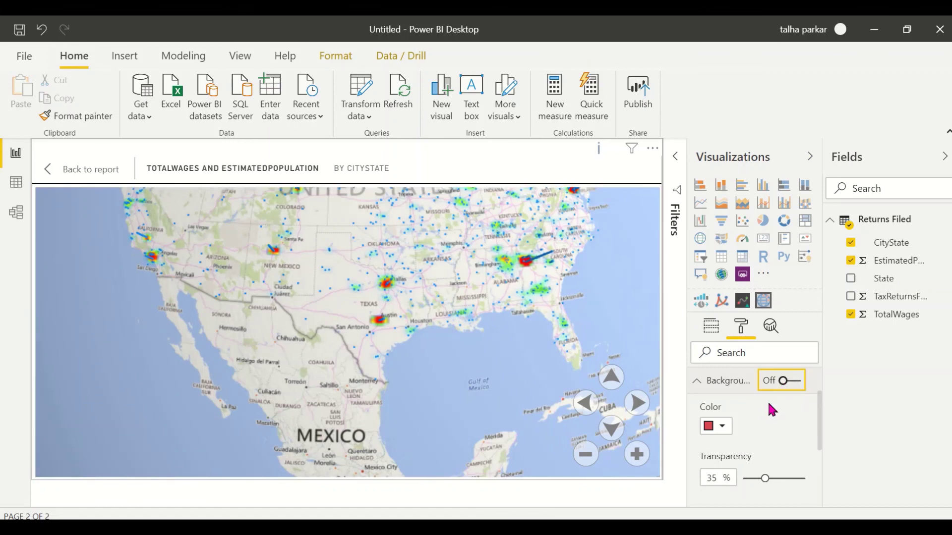
scroll(769, 409, down, 4)
Make the map's border red with corners rounded to a 30 px radius.
click(741, 474)
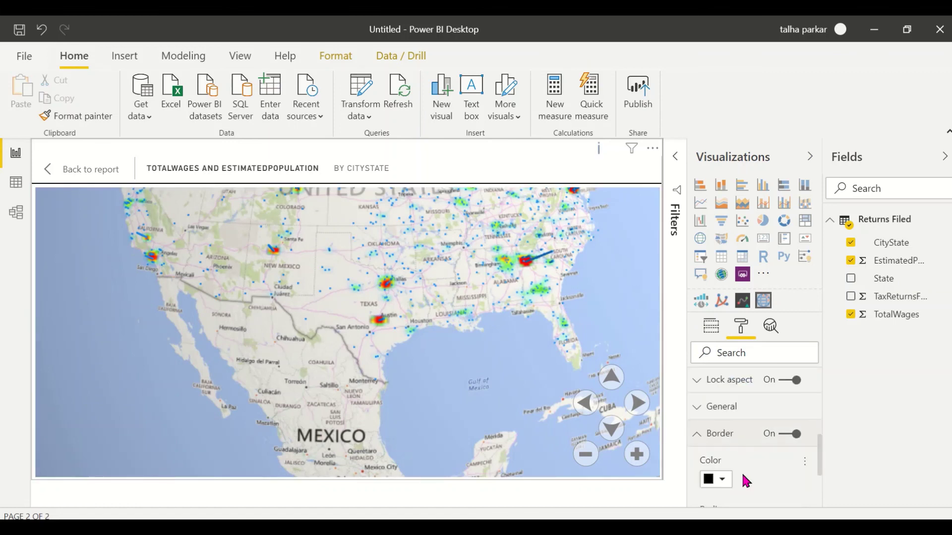
click(723, 480)
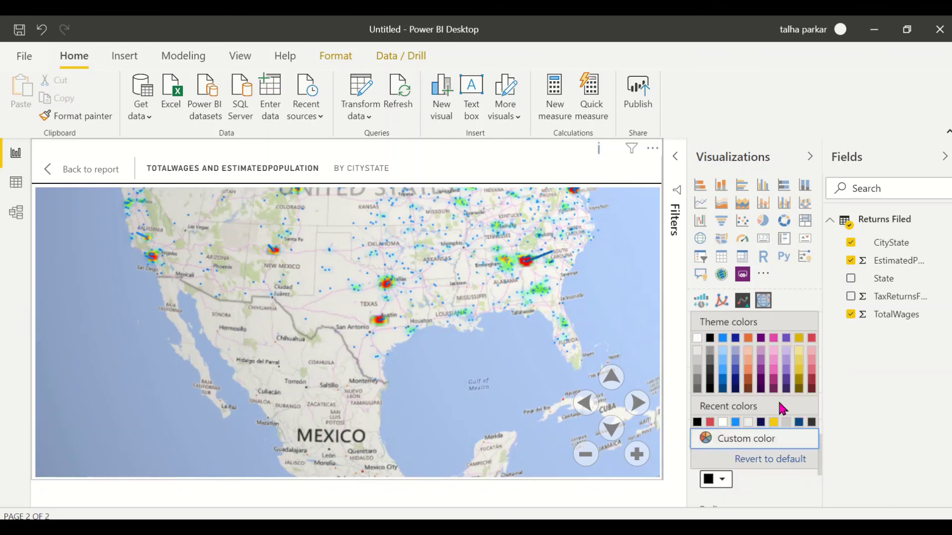
click(811, 339)
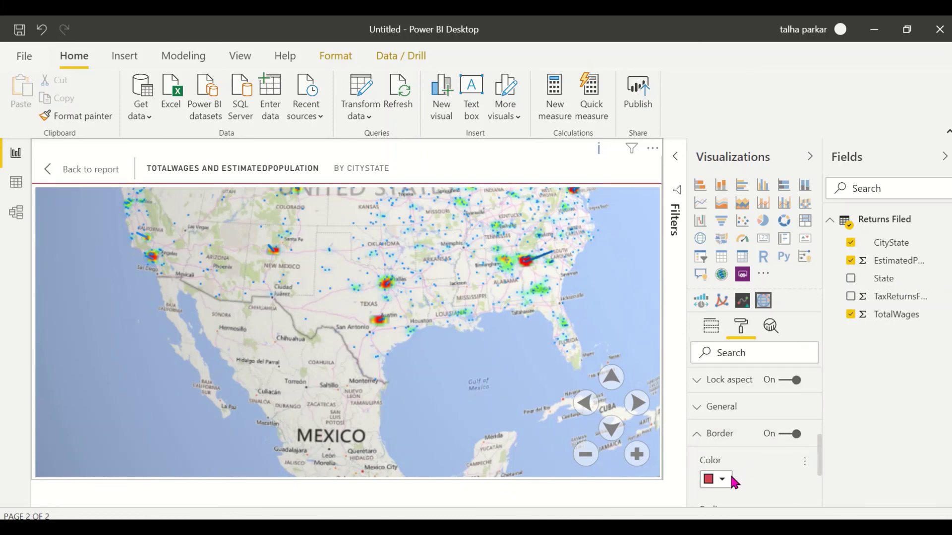
scroll(734, 481, down, 1)
drag(745, 493, 772, 495)
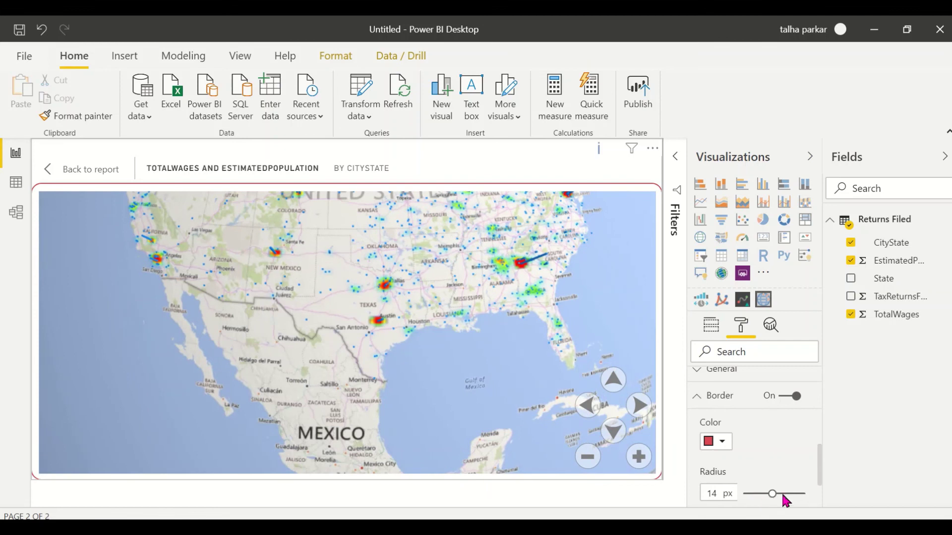
drag(771, 494, 805, 493)
scroll(773, 476, down, 2)
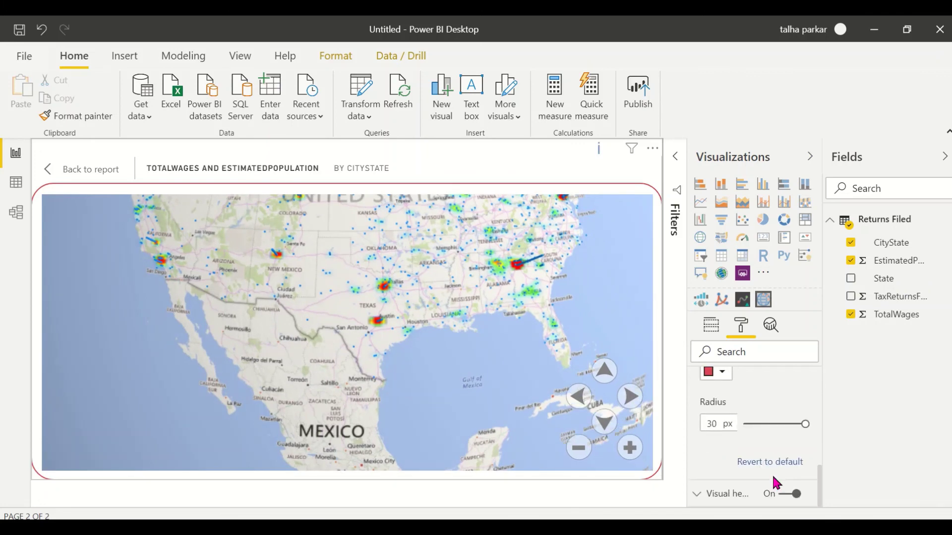
scroll(773, 481, up, 5)
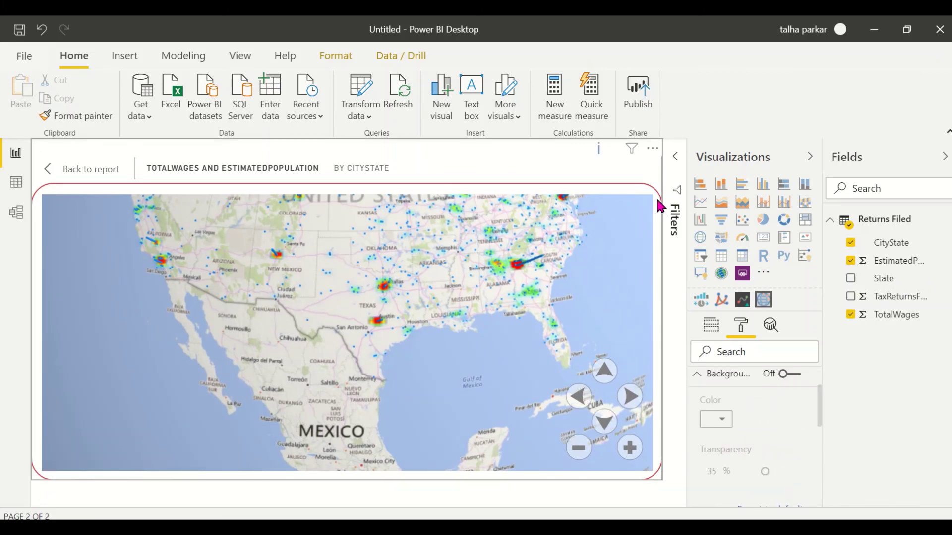
Go back to Page 1 and shrink the red-bordered globe map by dragging its corner inward.
click(48, 171)
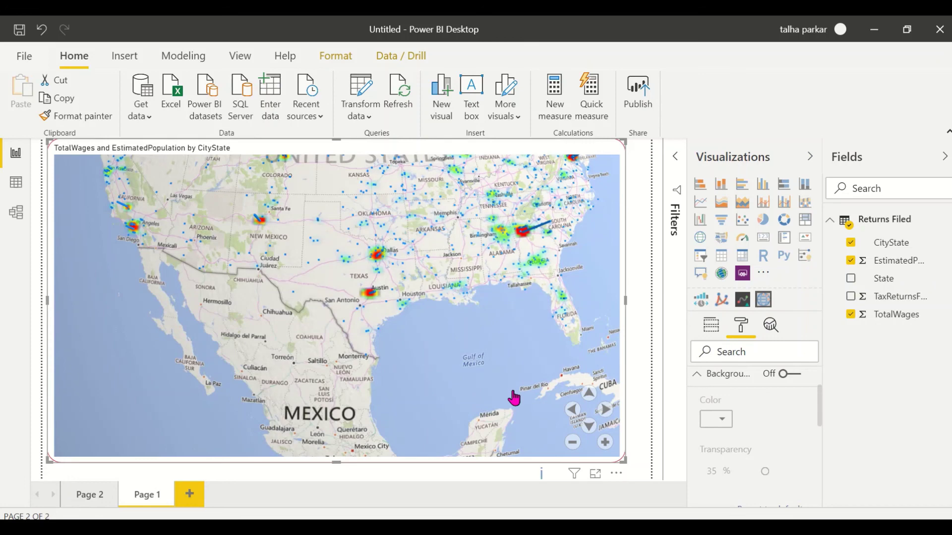
drag(624, 462, 507, 397)
click(511, 411)
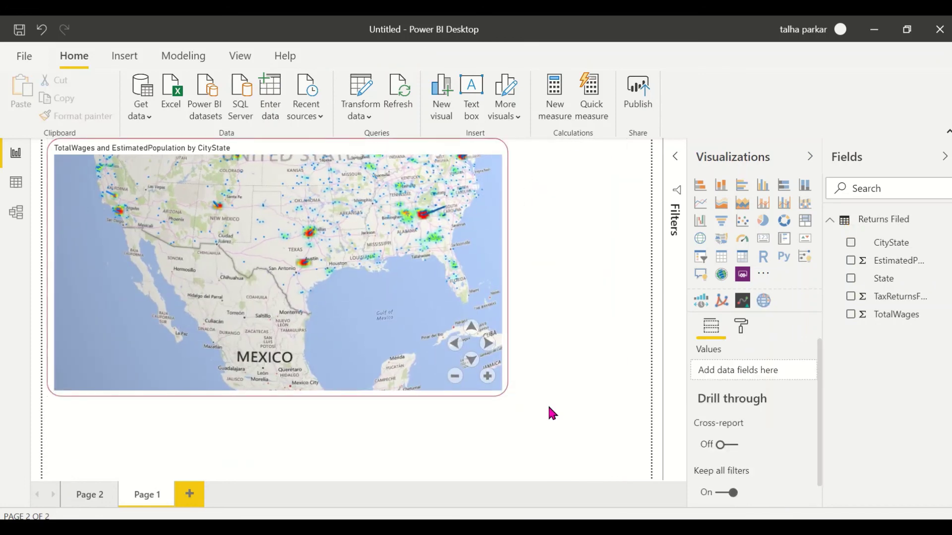